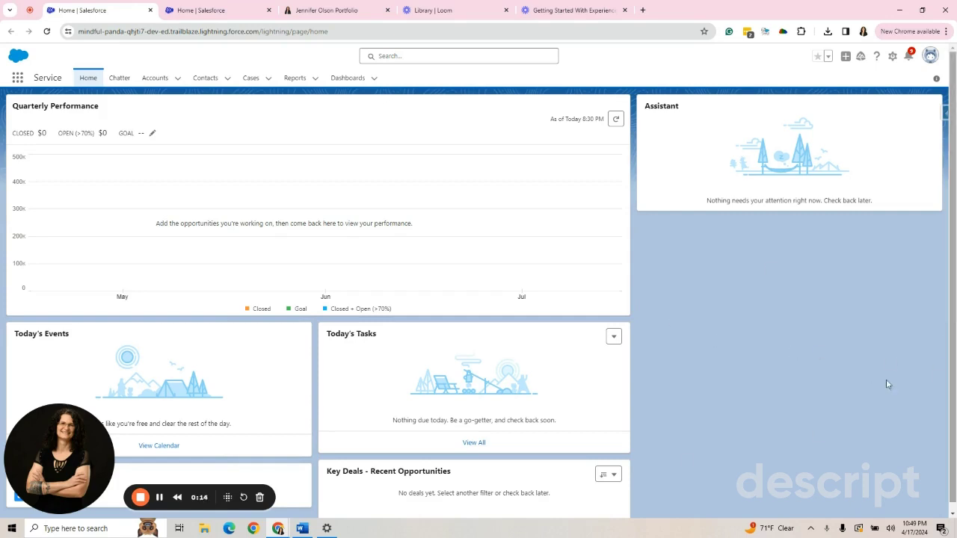
Step: Open Setup from the gear menu and switch to the Setup Home tab
click(893, 56)
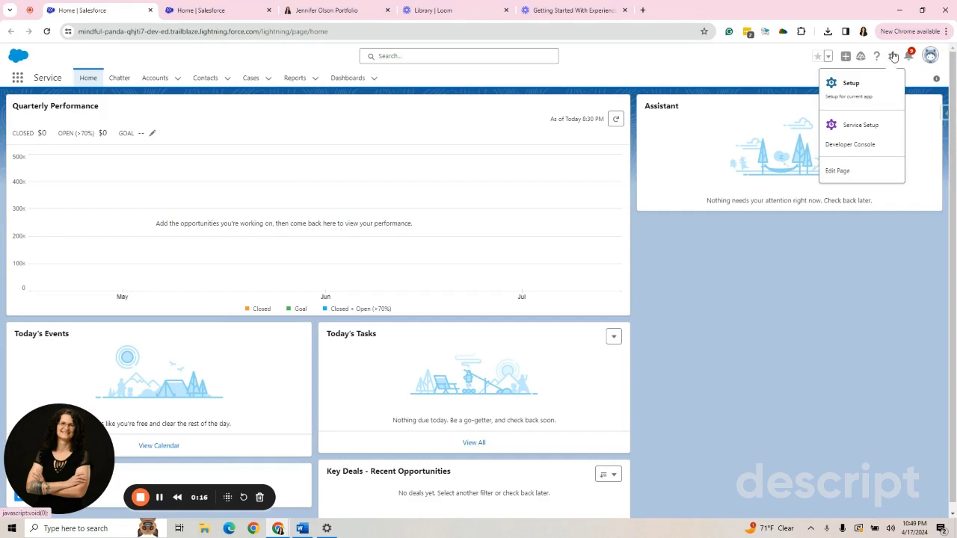
click(240, 17)
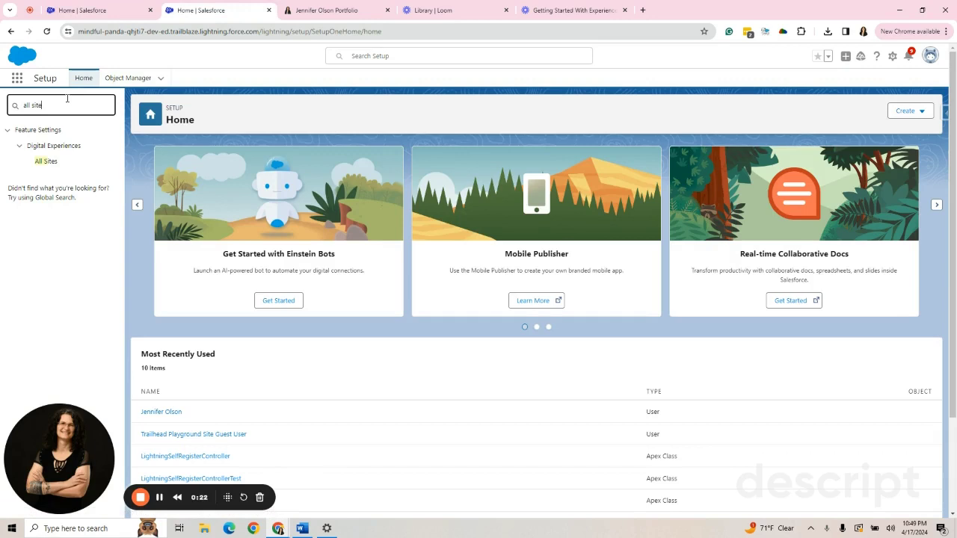
Step: Search Quick Find for 'all site' and open Digital Experiences All Sites
drag(67, 98, 2, 109)
text(digit)
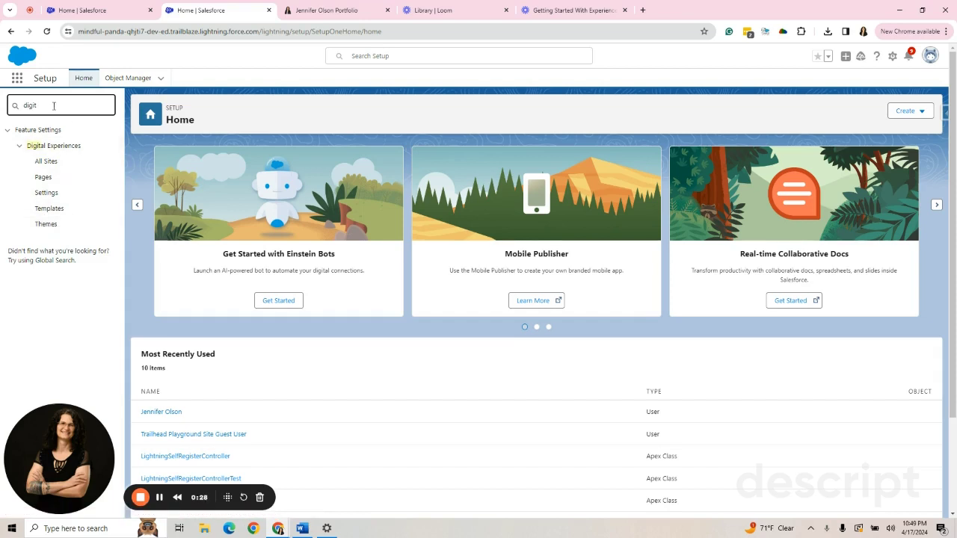
drag(54, 105, 2, 110)
text(all site)
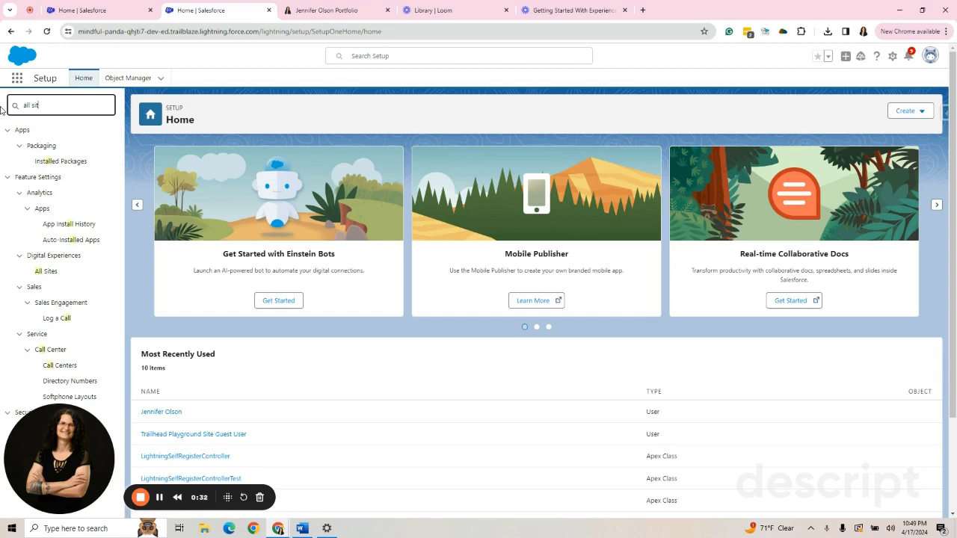
click(41, 163)
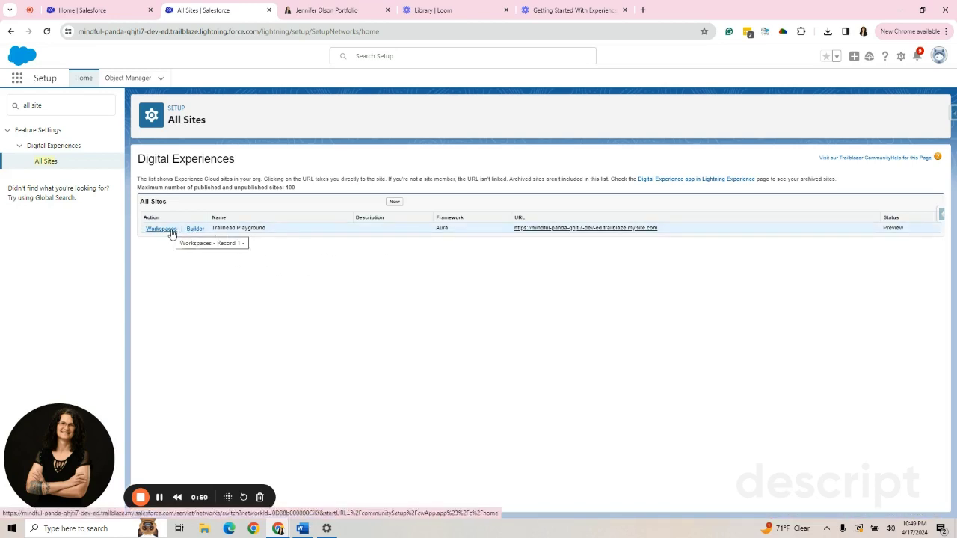
Step: Open Trailhead Playground's Workspaces in a new tab, then its Builder, dismissing Spring '24 notes
right_click(170, 231)
click(214, 242)
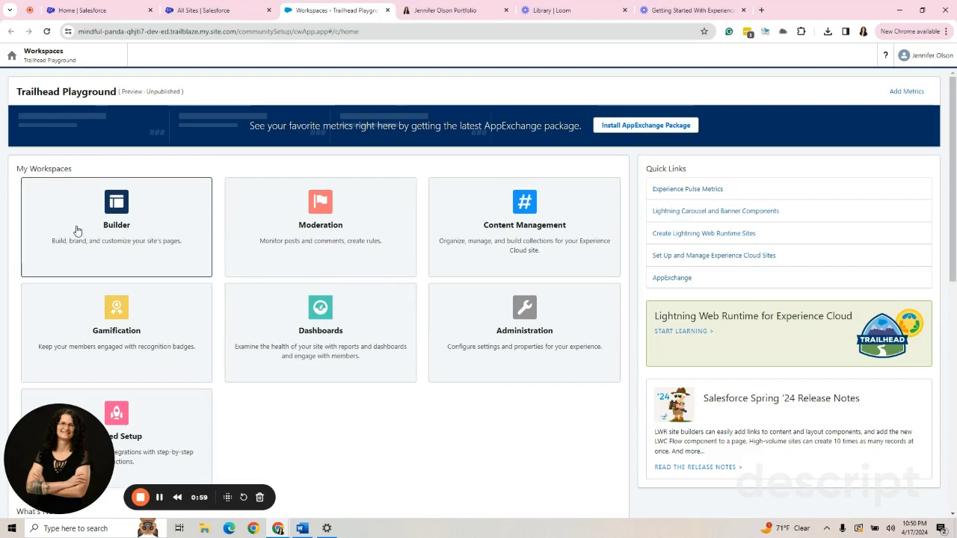
click(184, 11)
click(195, 229)
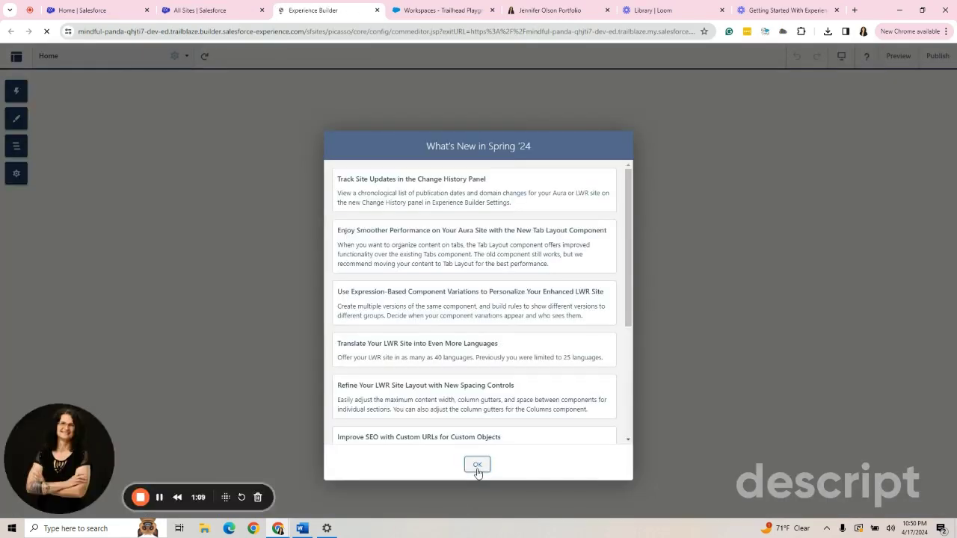
click(477, 466)
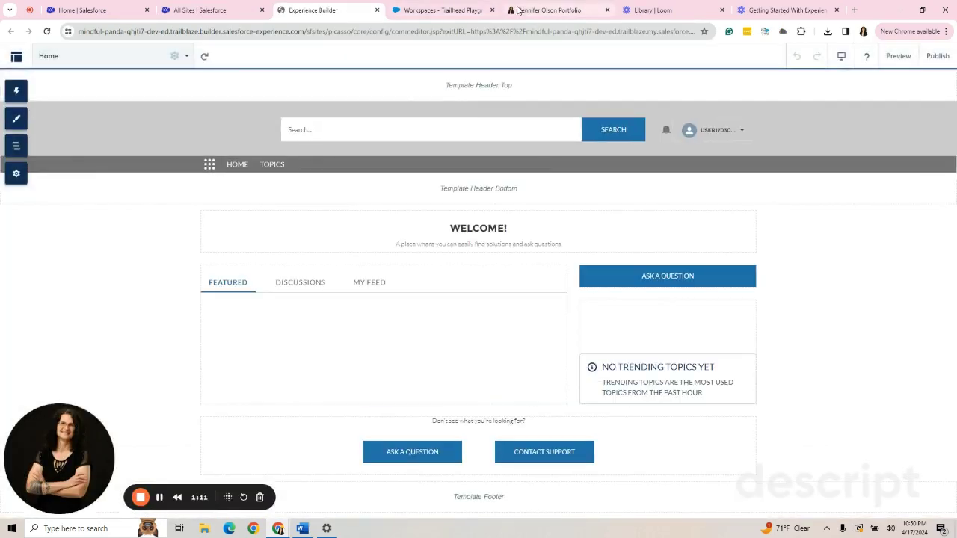
click(531, 12)
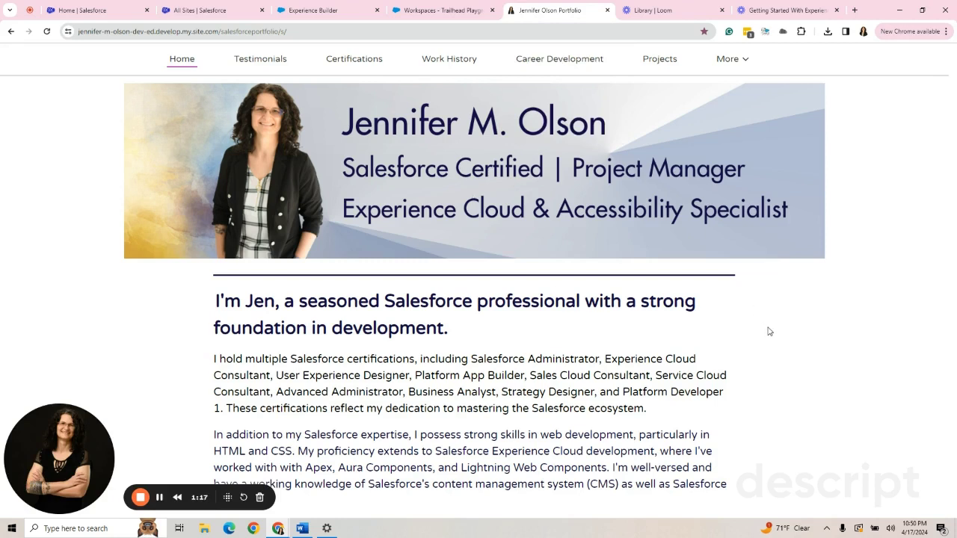
click(346, 16)
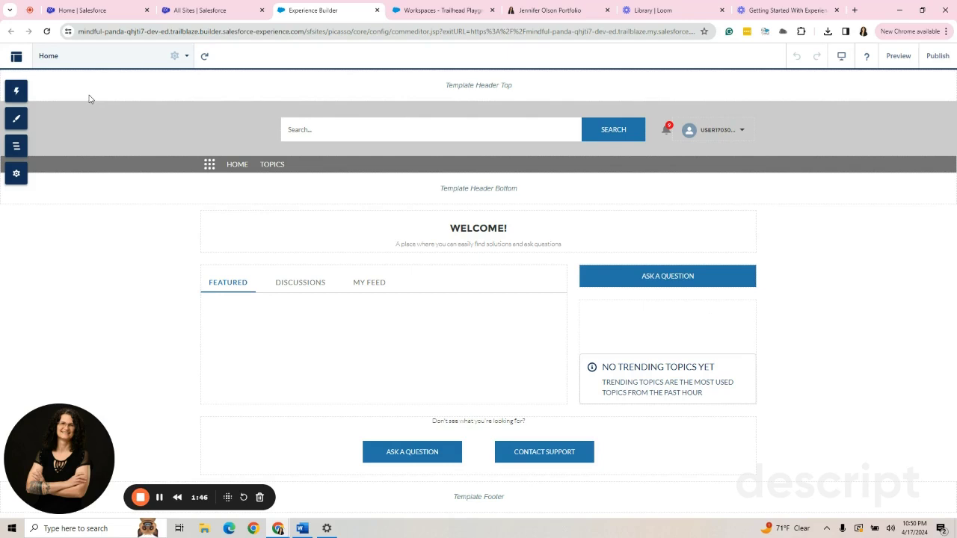
click(15, 92)
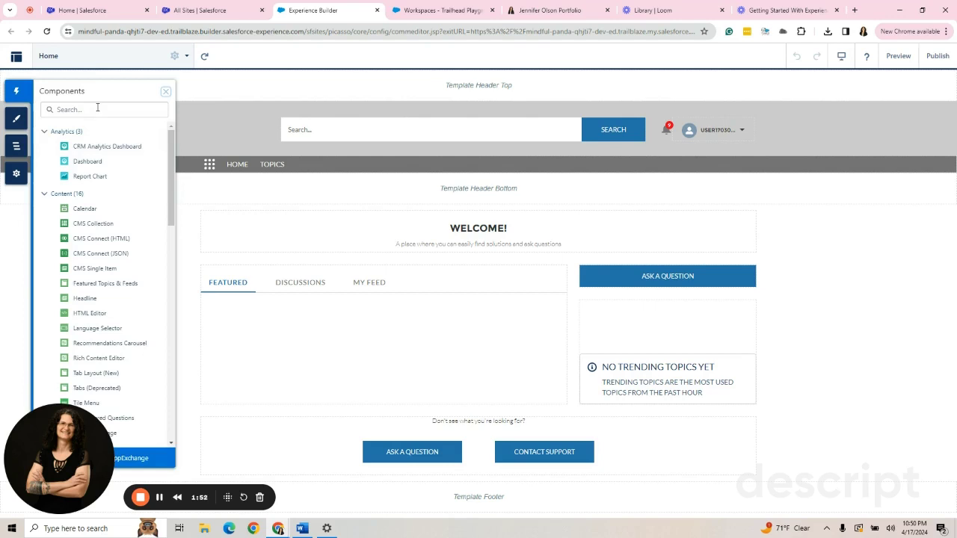
scroll(128, 206, down, 2)
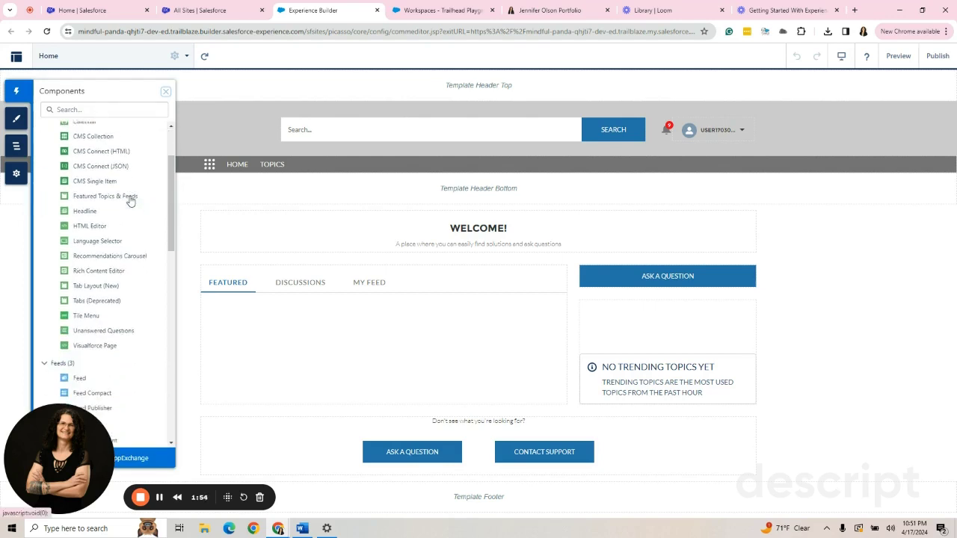
scroll(130, 200, down, 1)
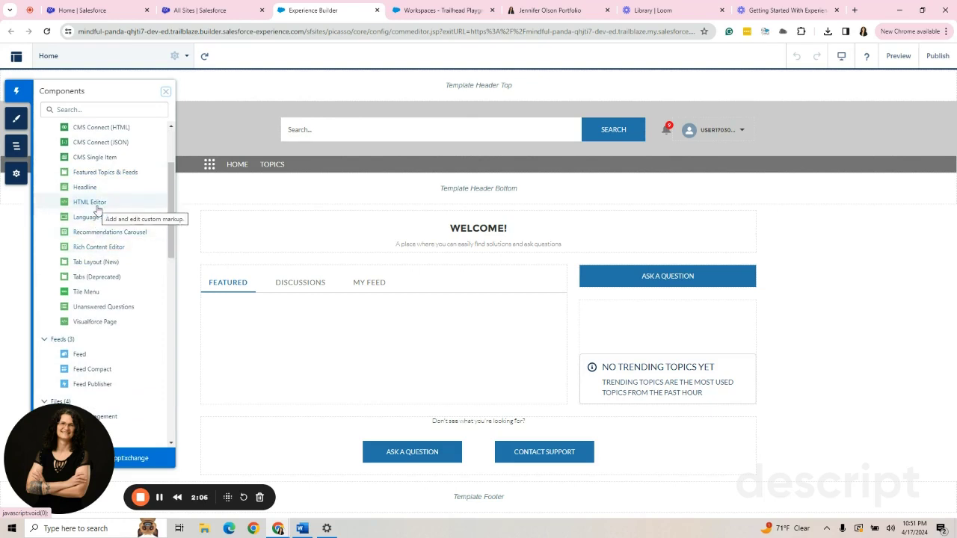
scroll(97, 209, up, 3)
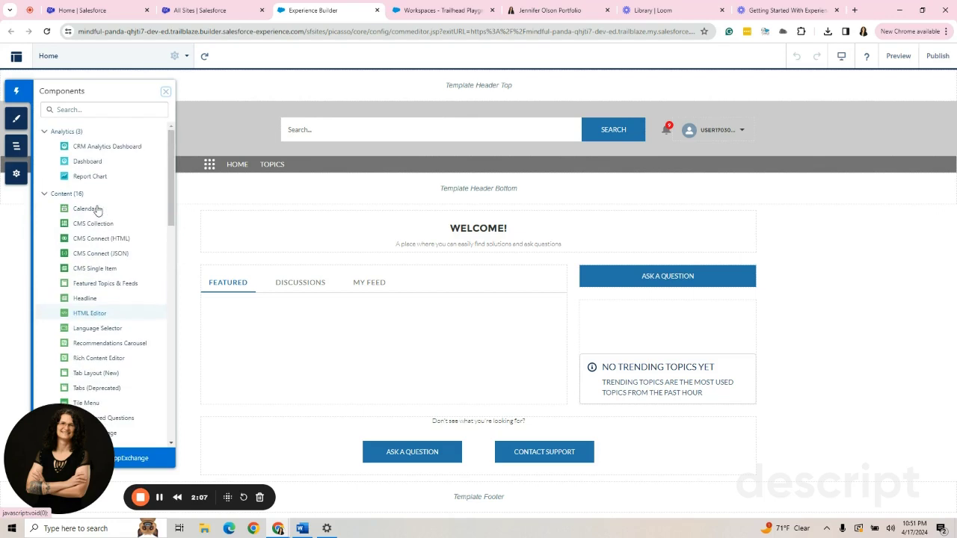
click(95, 131)
click(96, 109)
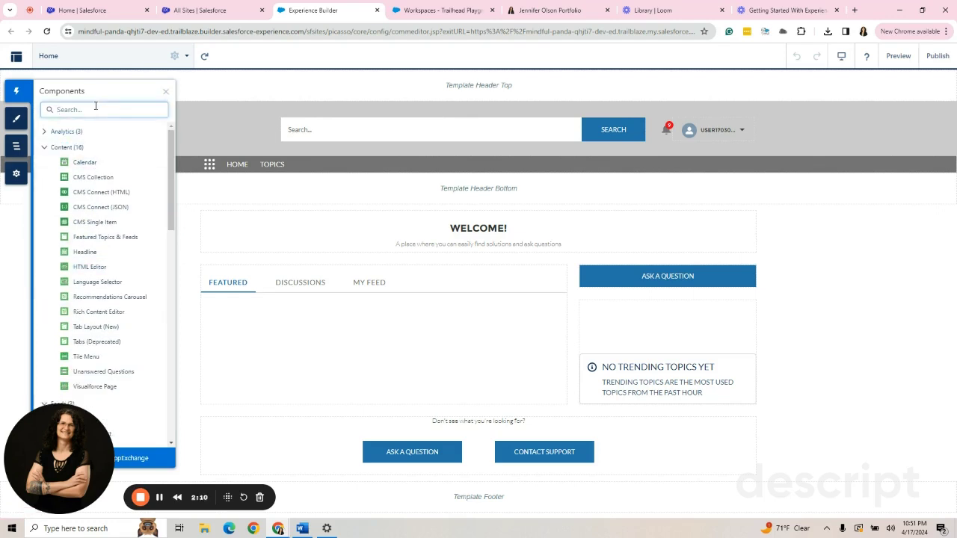
text(rich)
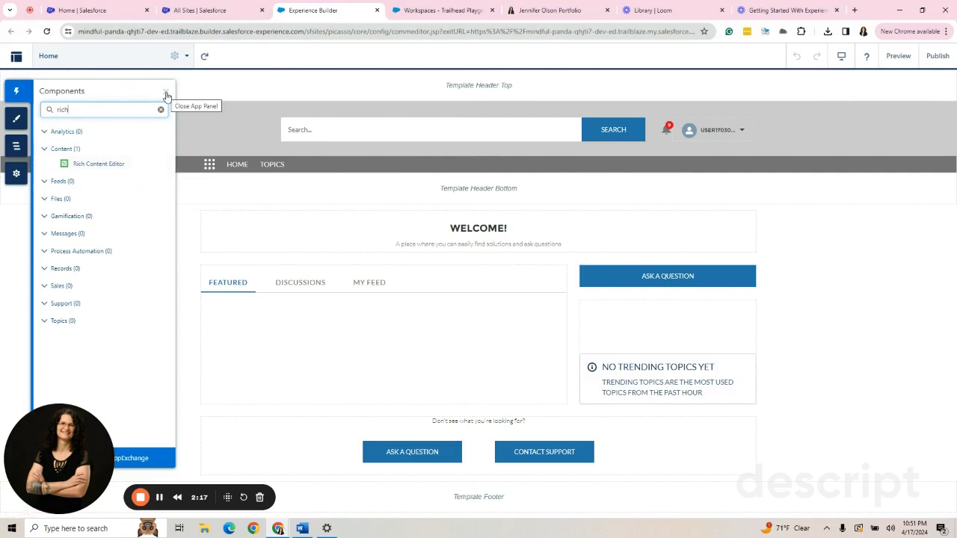
drag(93, 164, 263, 224)
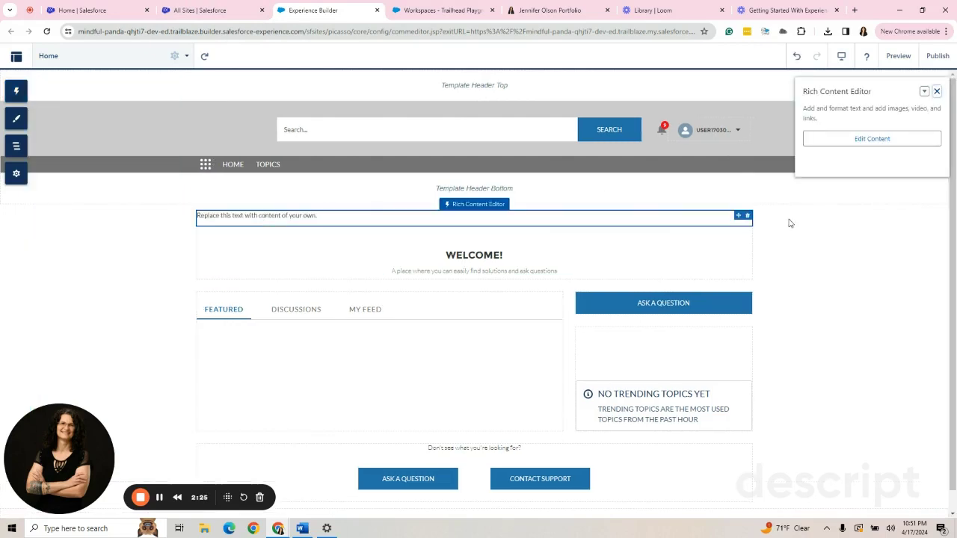
click(747, 215)
click(606, 313)
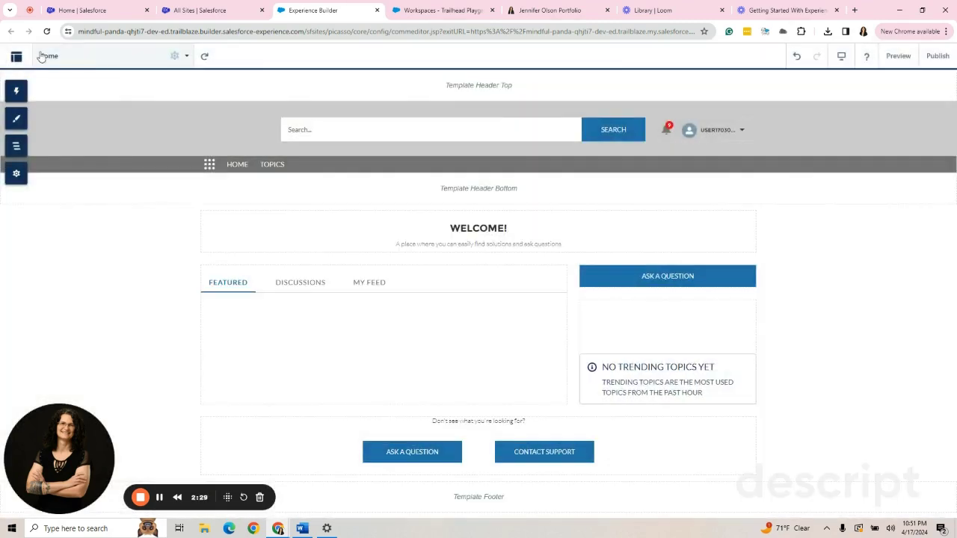
Step: Pick Jepson from the Theme panel's Change Theme list and activate it
click(17, 122)
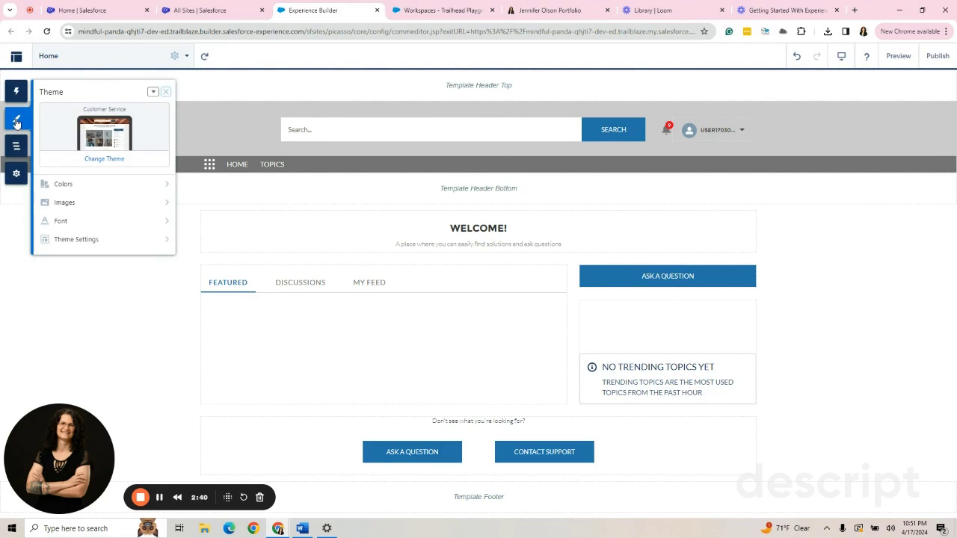
click(93, 160)
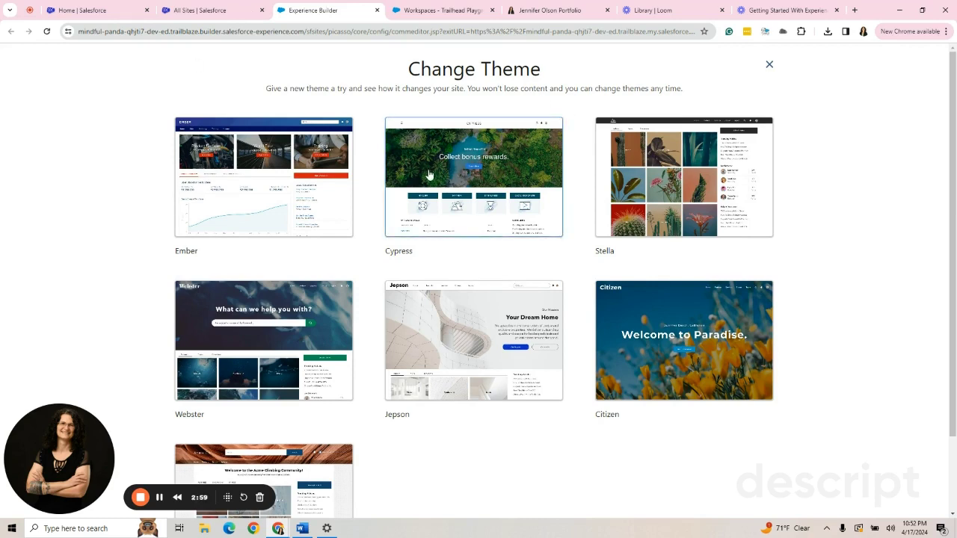
click(432, 329)
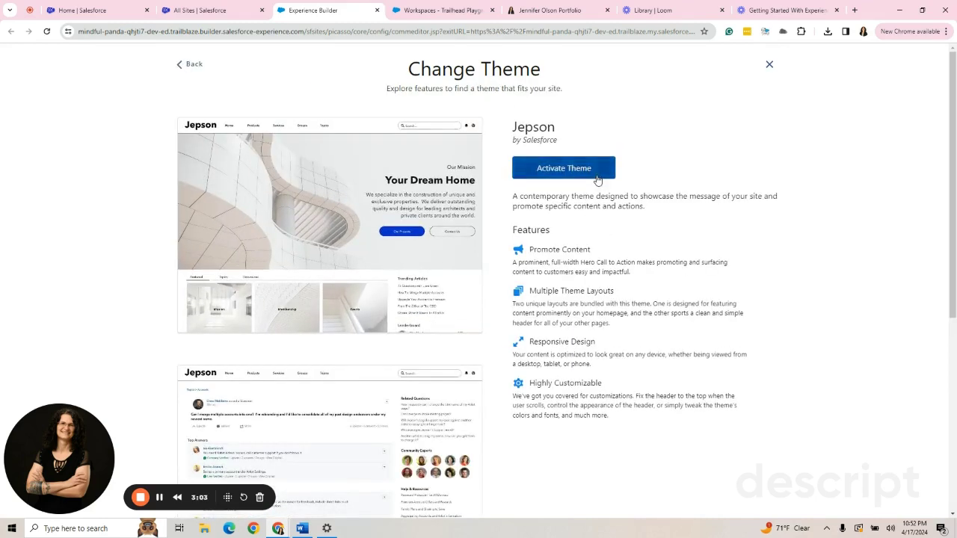
click(588, 173)
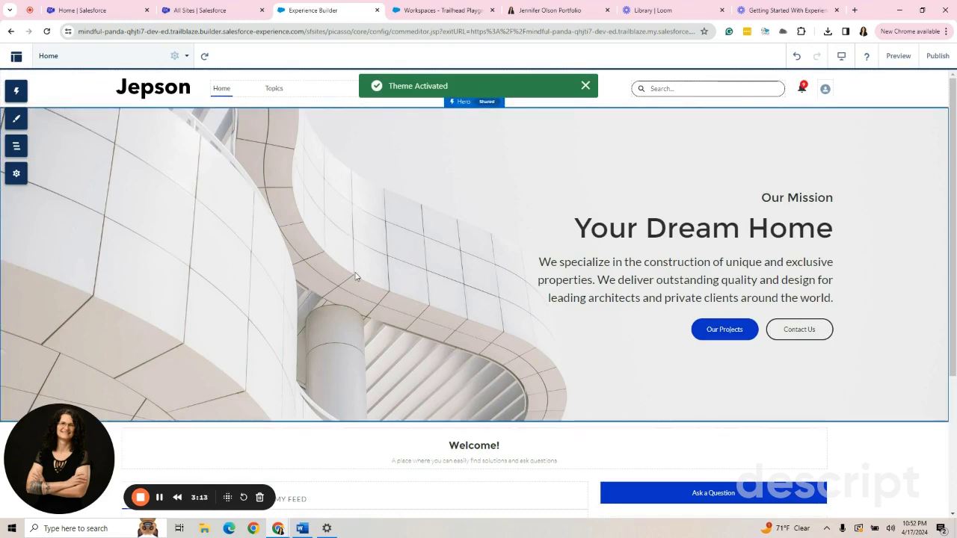
Step: Review the Jepson theme's colours, logo image and Lato/Montserrat fonts, ending on the theme overview
scroll(355, 277, down, 3)
scroll(356, 277, up, 2)
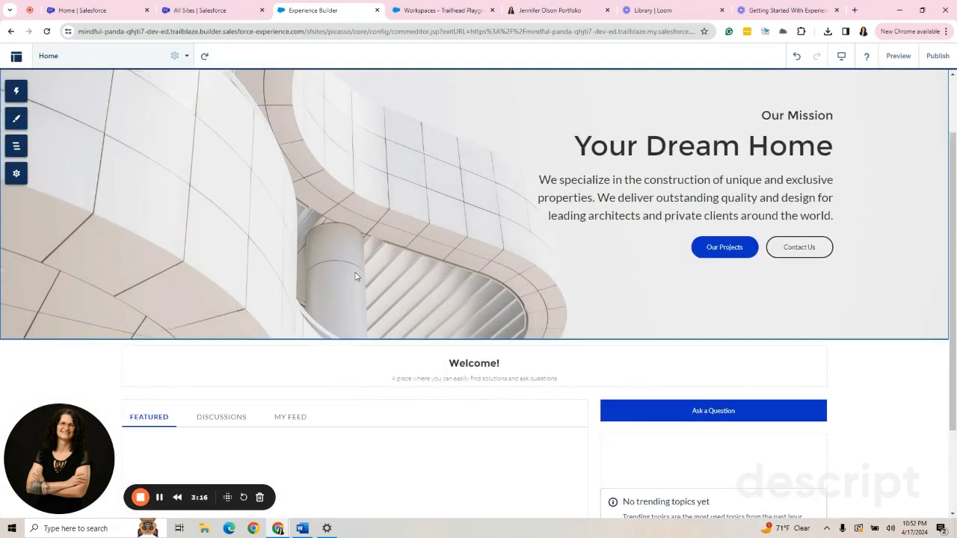
scroll(355, 277, up, 1)
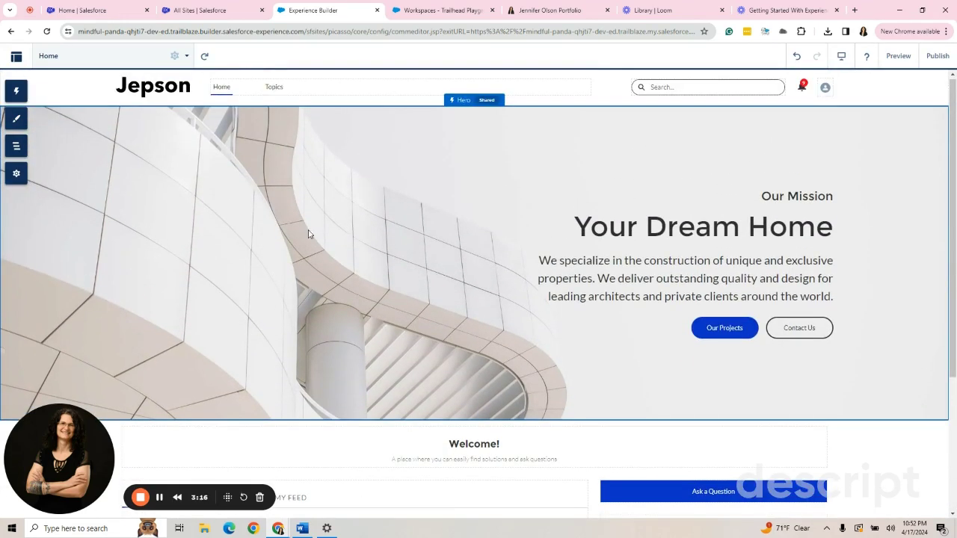
click(18, 119)
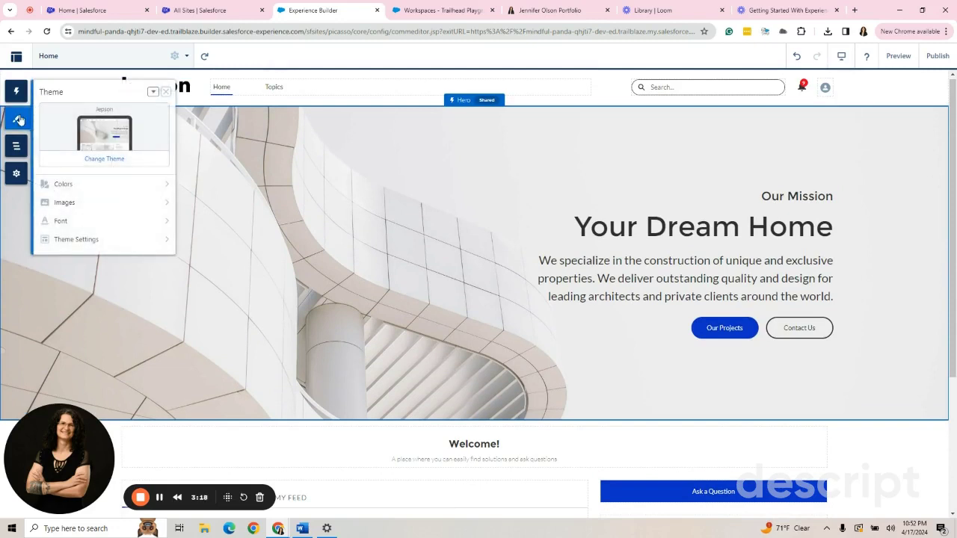
click(62, 188)
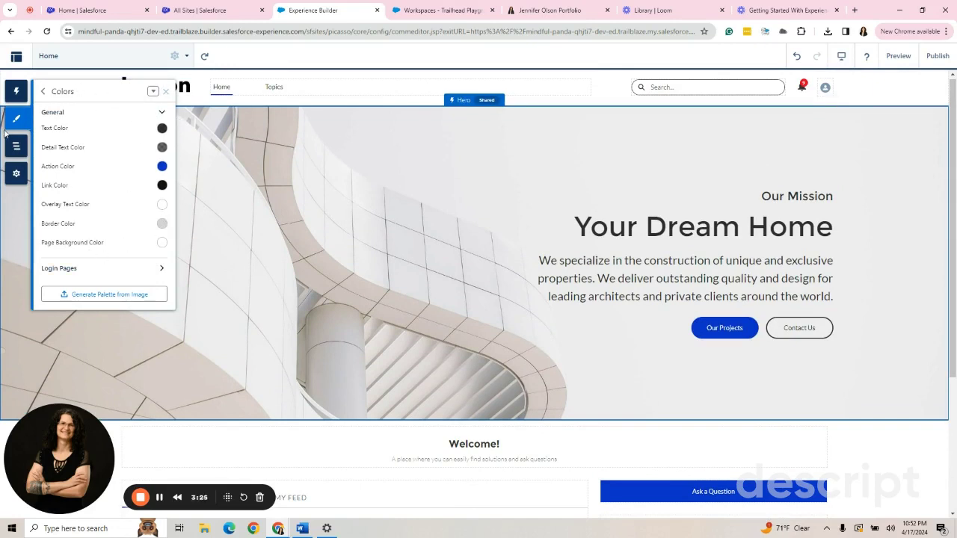
click(44, 91)
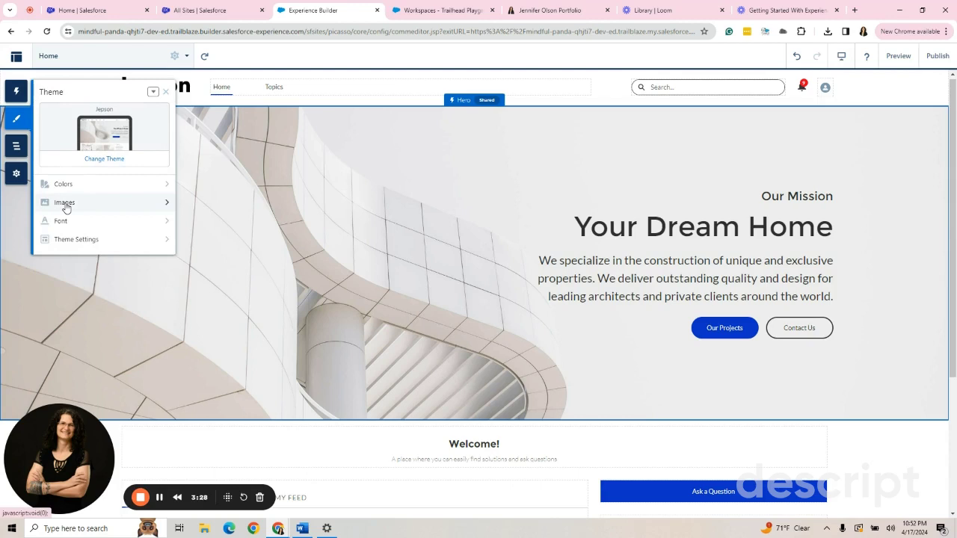
click(65, 202)
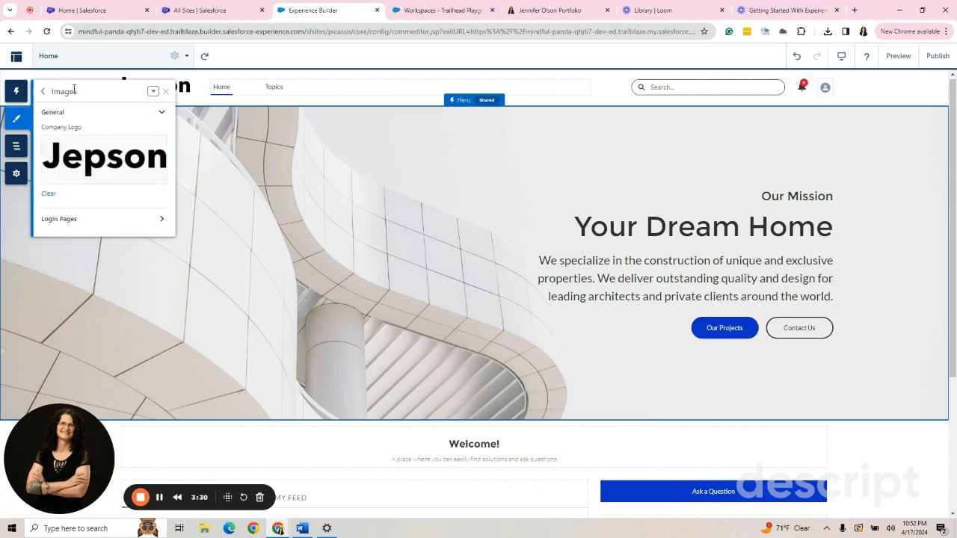
click(45, 90)
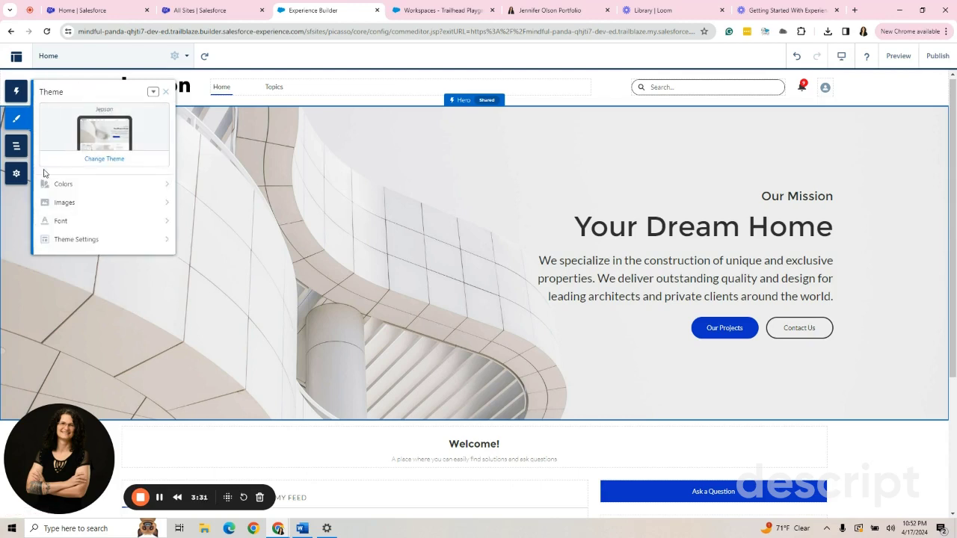
click(63, 224)
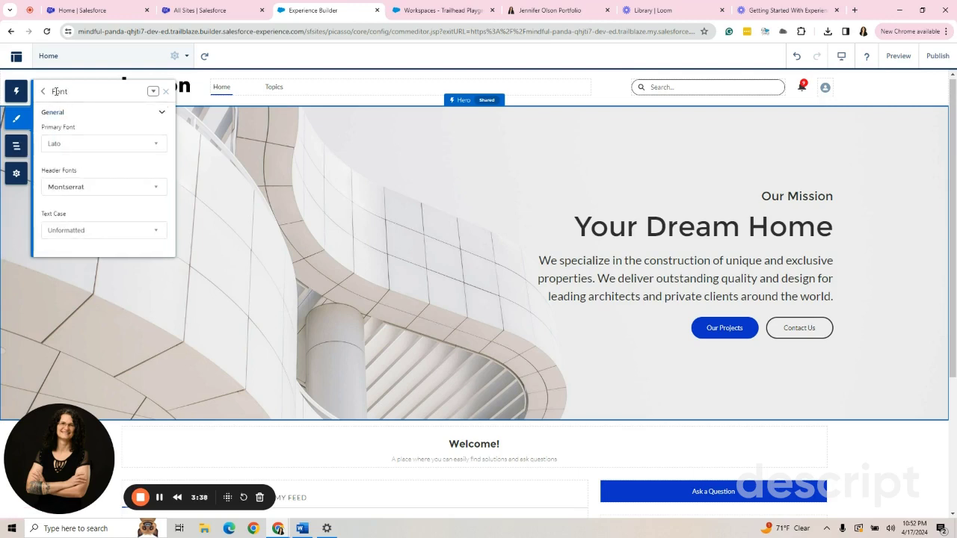
click(43, 91)
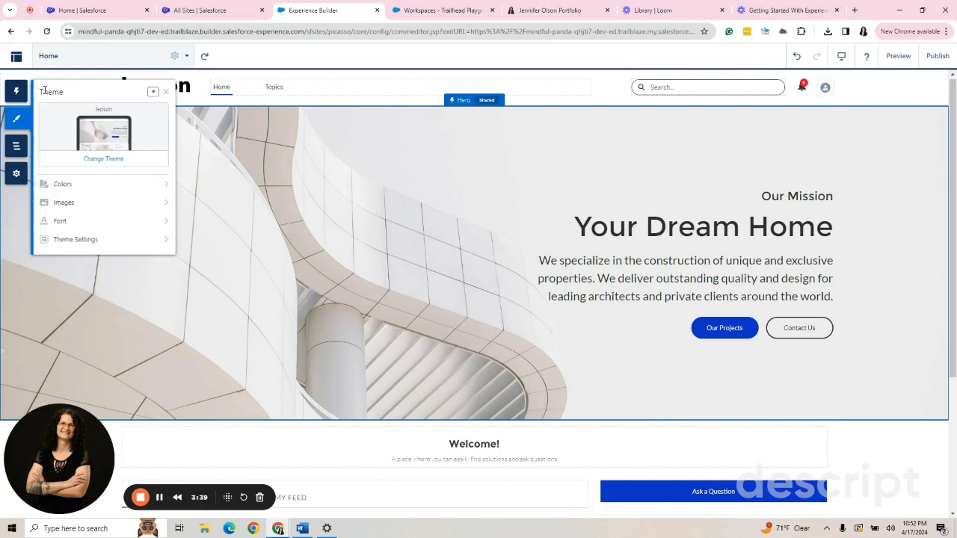
Step: Inspect Compact Header and Customizable User Profile Menu in Page Structure, then close the panel
click(14, 148)
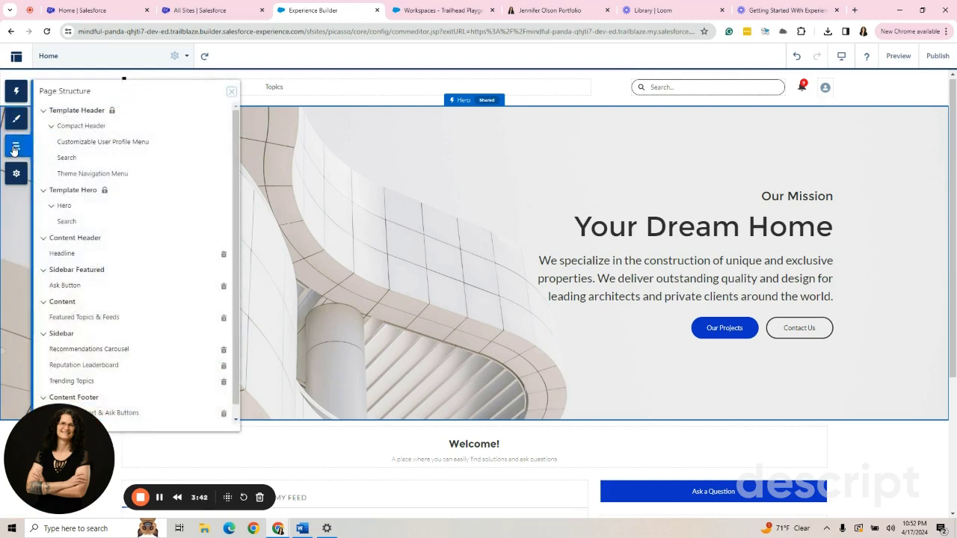
click(80, 125)
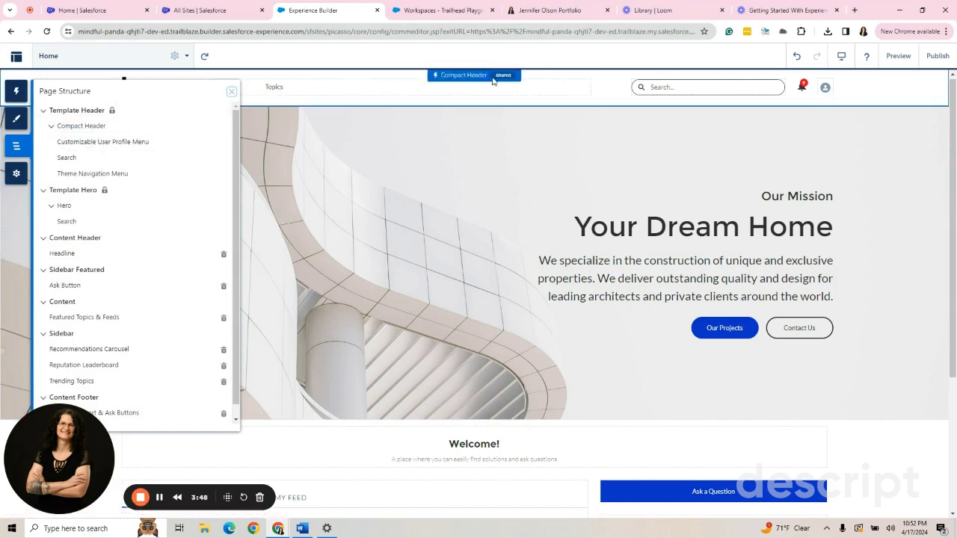
click(159, 149)
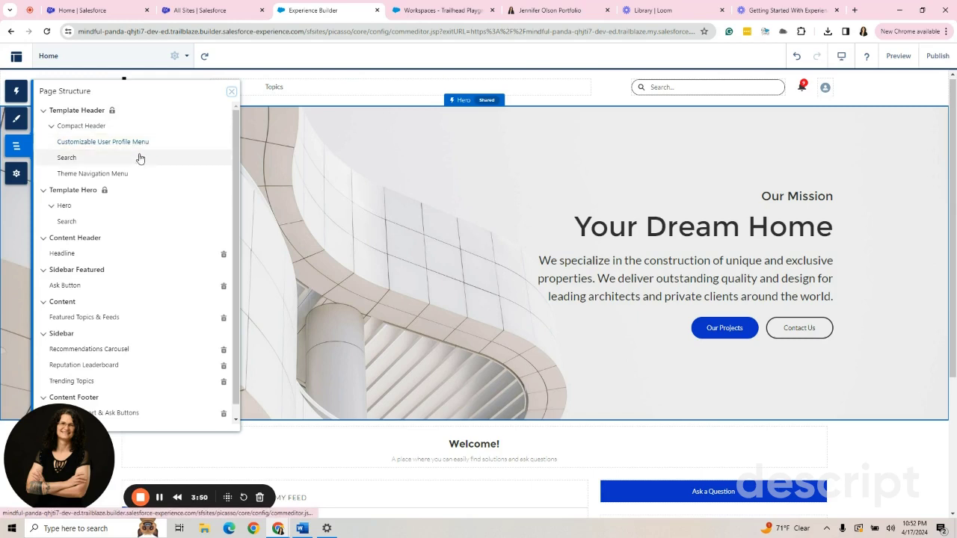
scroll(164, 338, down, 1)
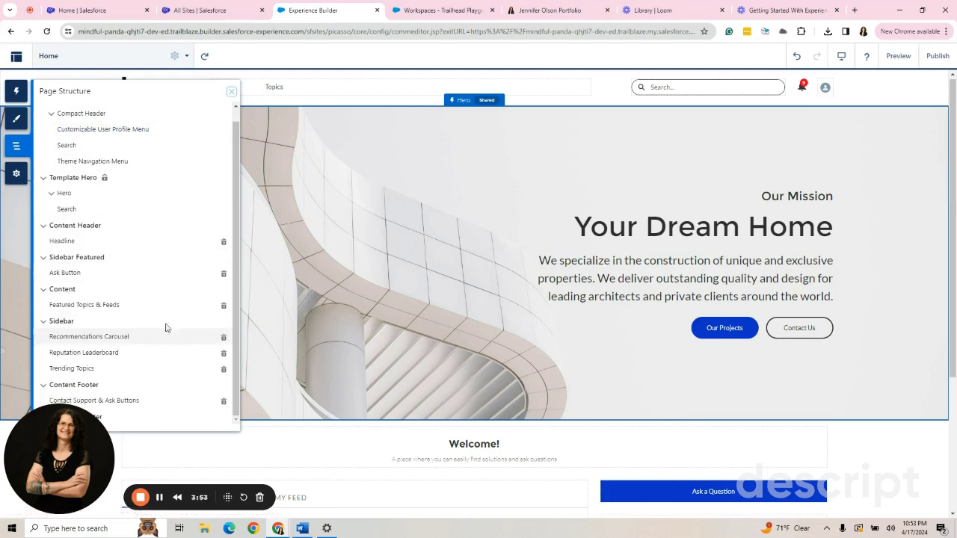
click(231, 91)
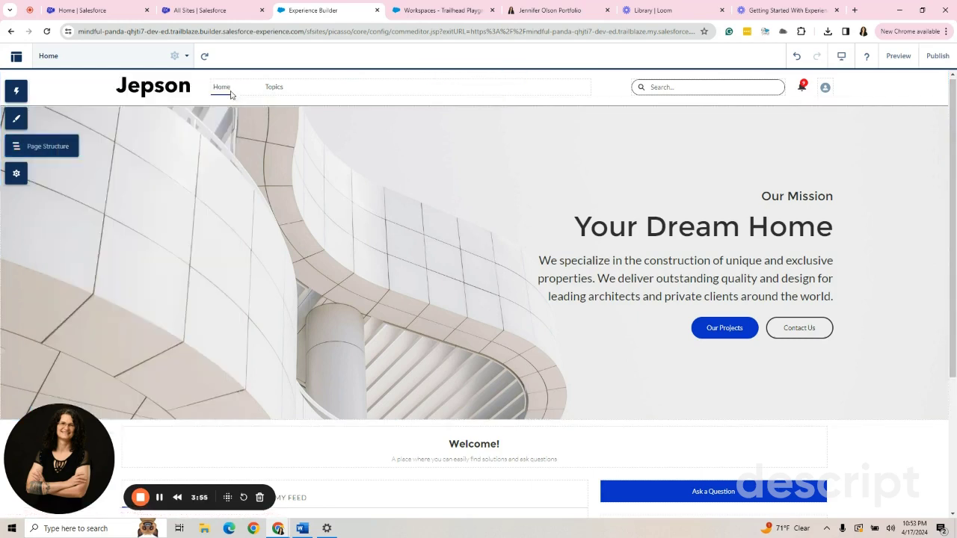
Step: Turn on Public Access for guest users in the site's General settings
click(14, 178)
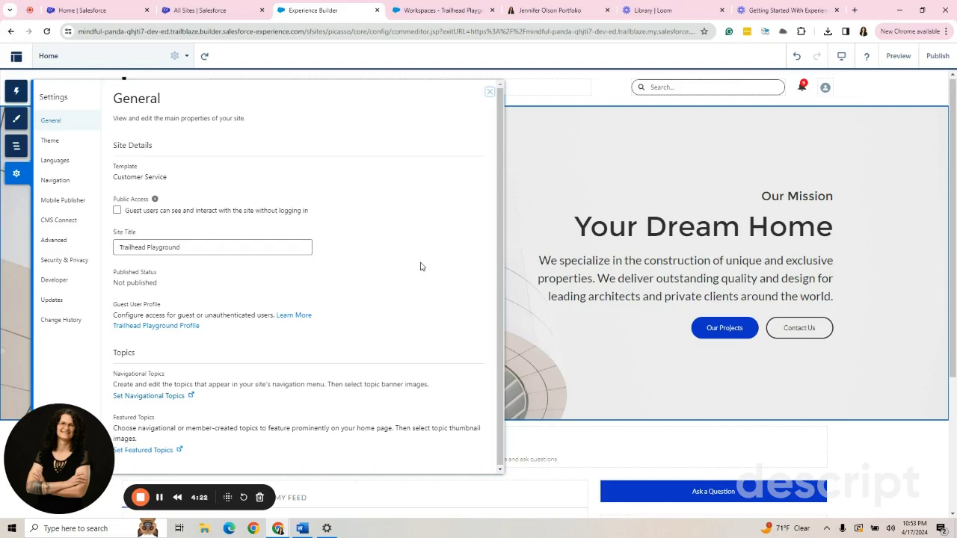
click(117, 211)
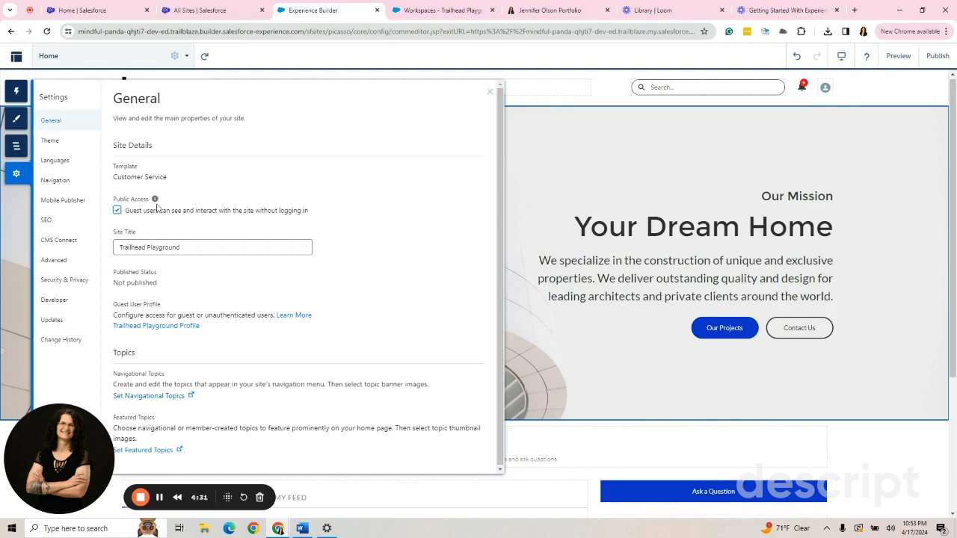
mouse_move(155, 199)
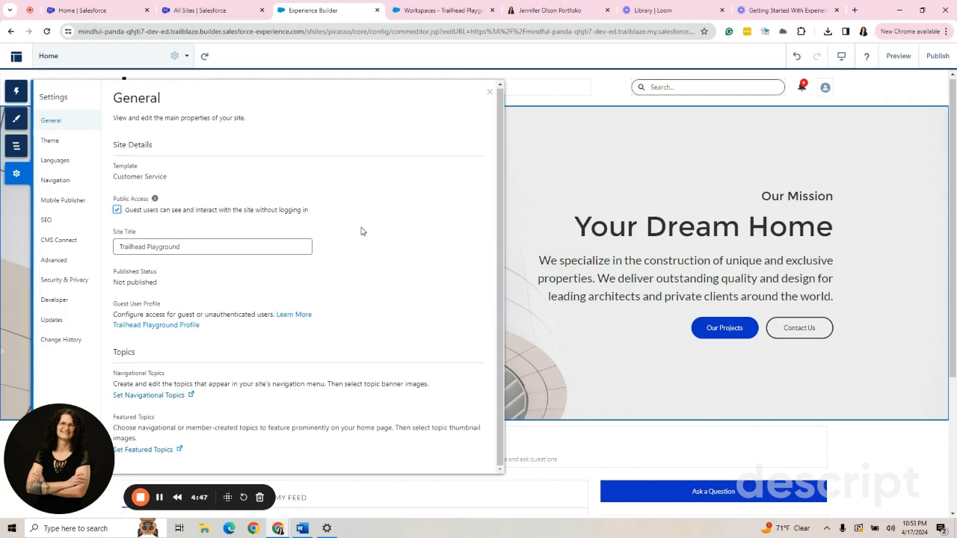
Step: In Workspaces Administration Preferences, allow guest users public Chatter API requests and save
click(449, 11)
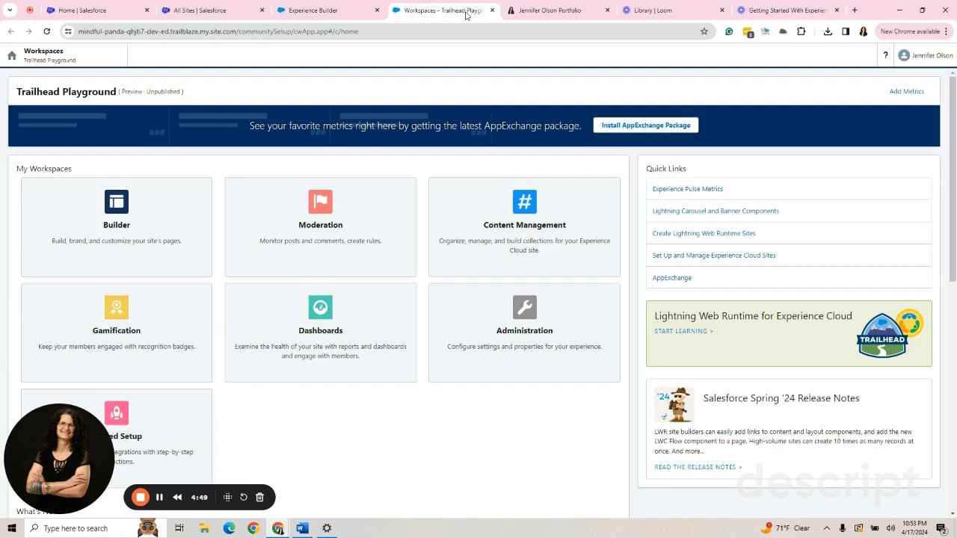
click(534, 329)
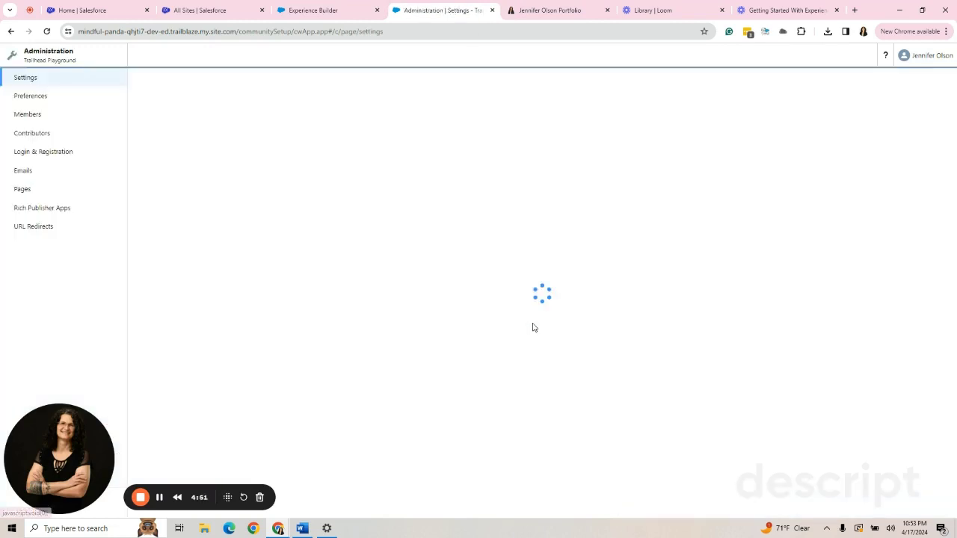
click(29, 98)
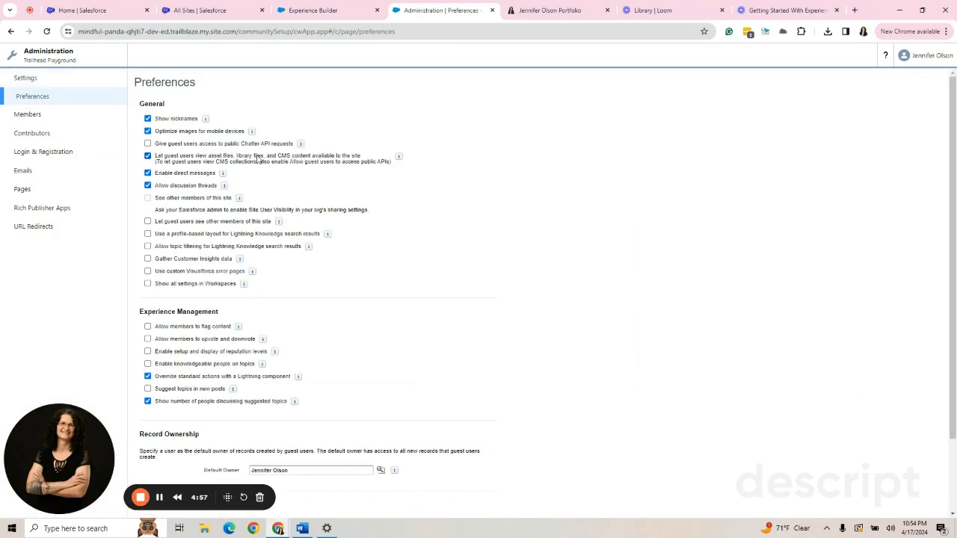
click(148, 144)
scroll(528, 225, down, 2)
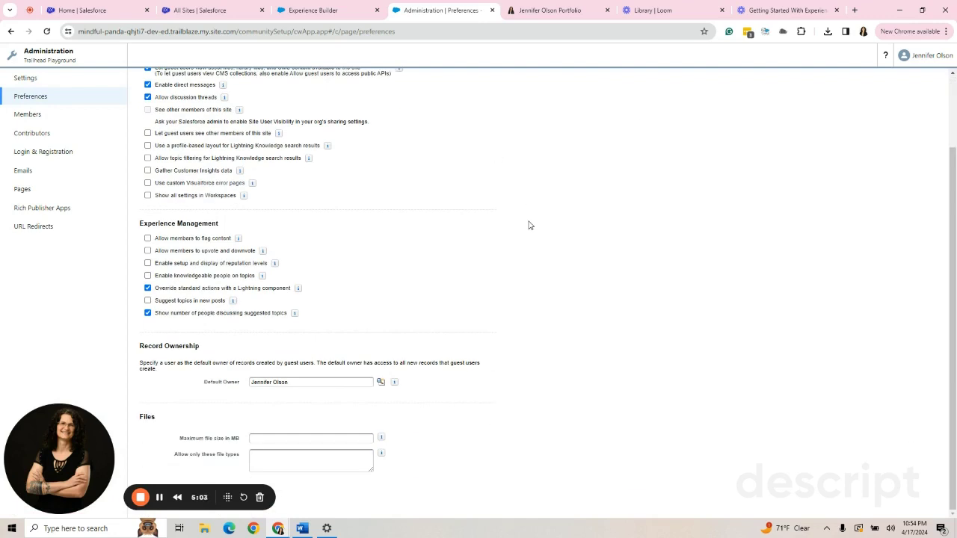
drag(77, 425, 123, 385)
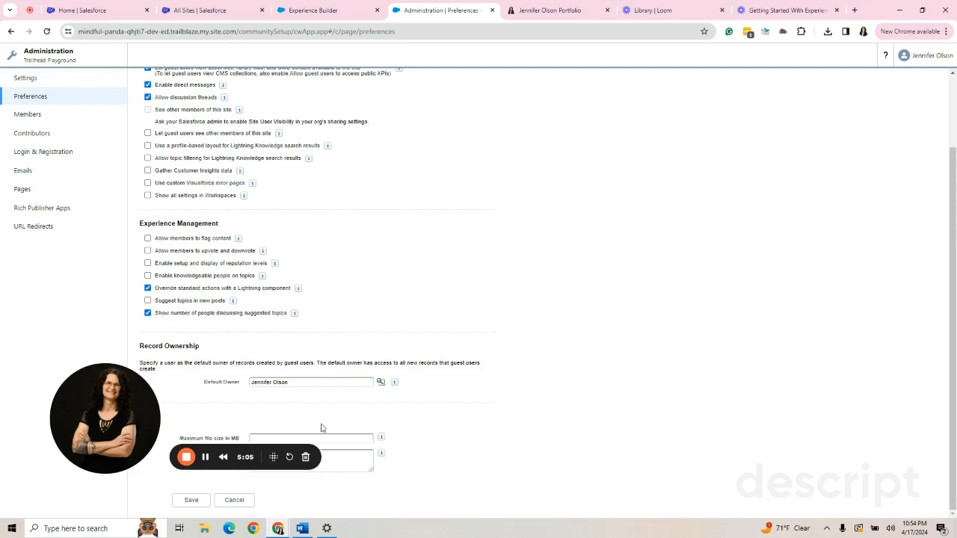
drag(322, 427, 348, 385)
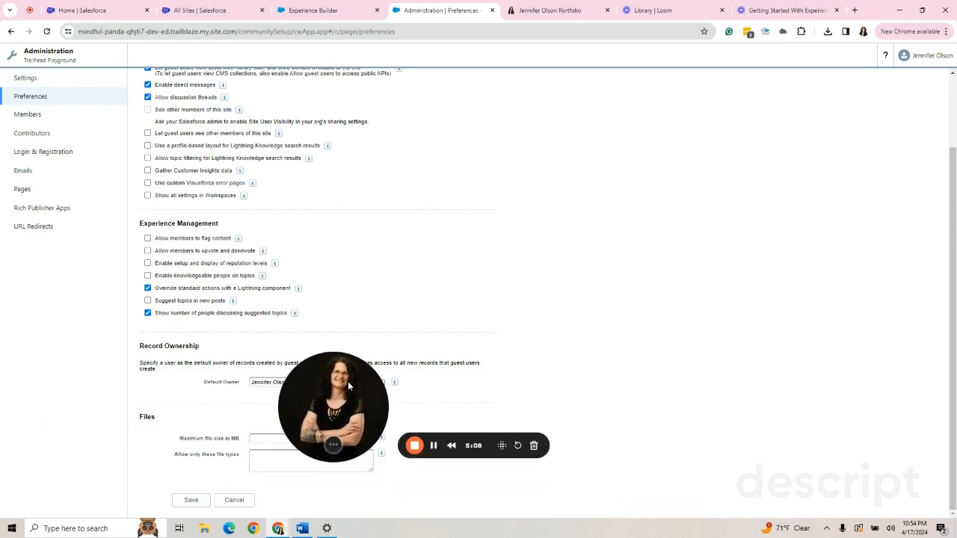
click(182, 501)
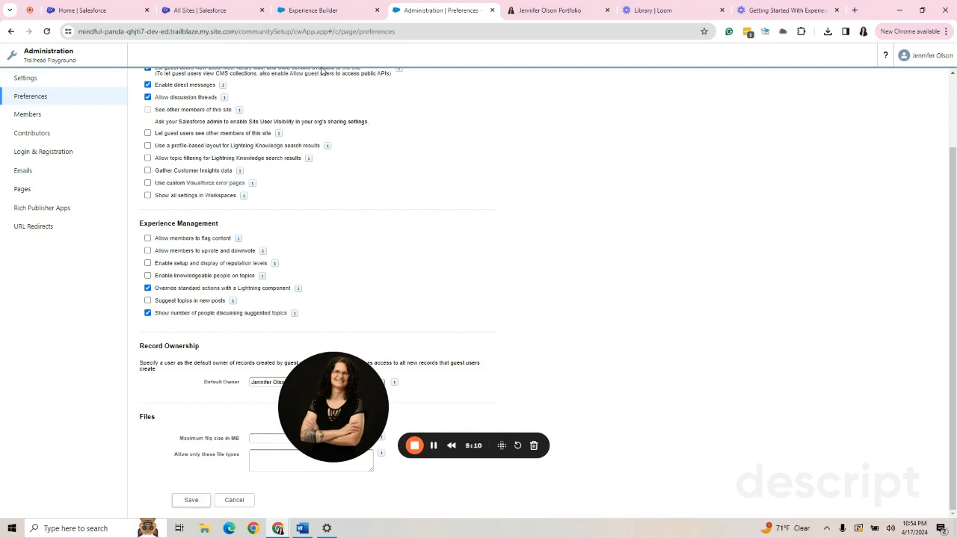
Step: Return to the Experience Builder tab and close the Settings panel
click(311, 12)
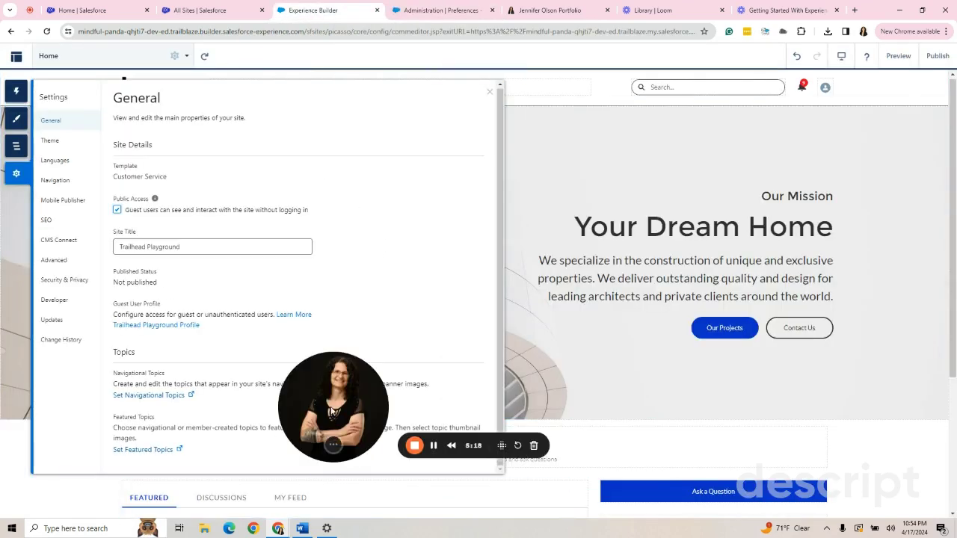
drag(333, 445, 736, 505)
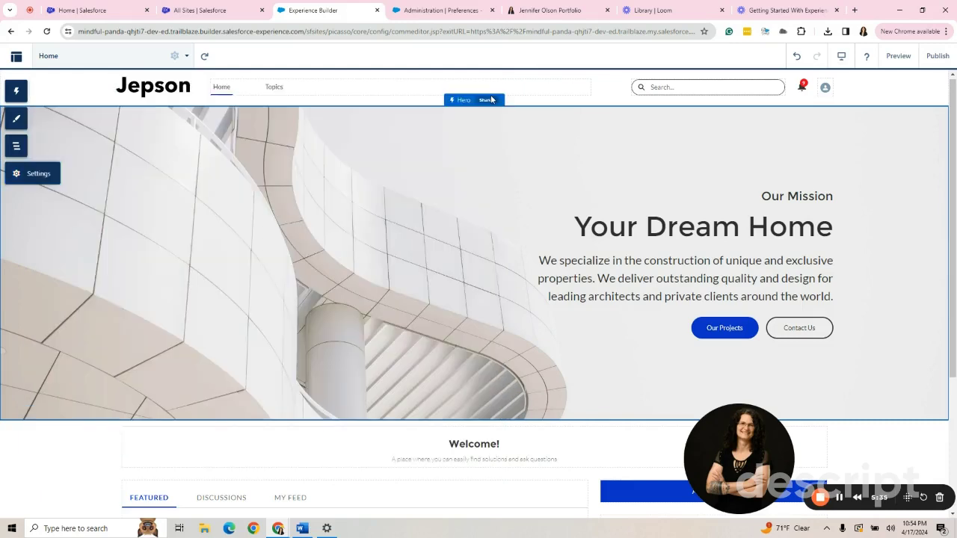
click(490, 92)
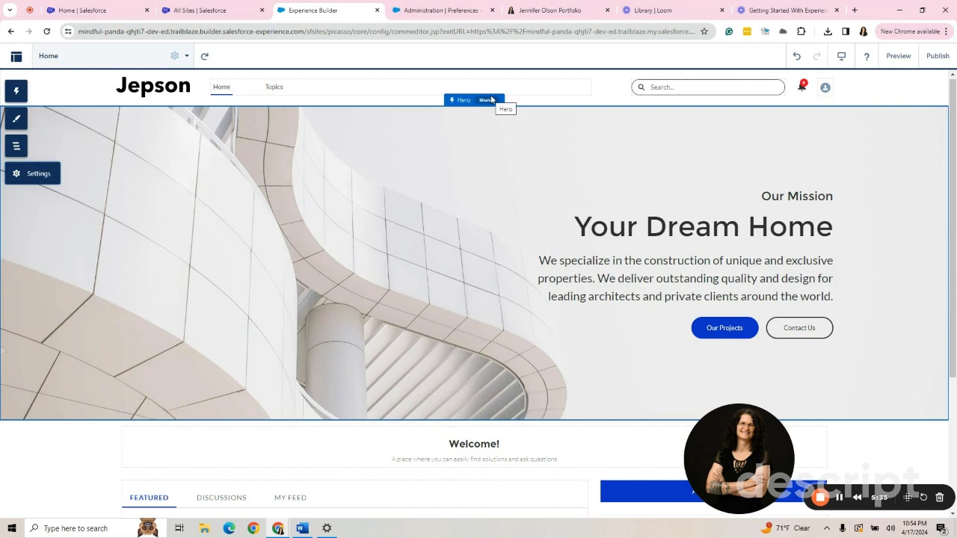
Step: Publish the Trailhead Playground site, confirming and then dismissing the publishing notice
click(936, 56)
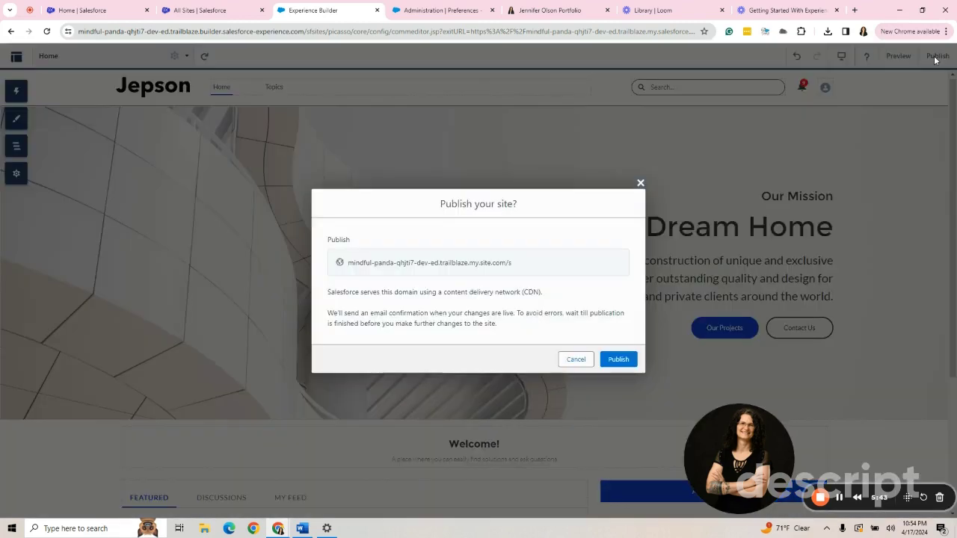
click(618, 358)
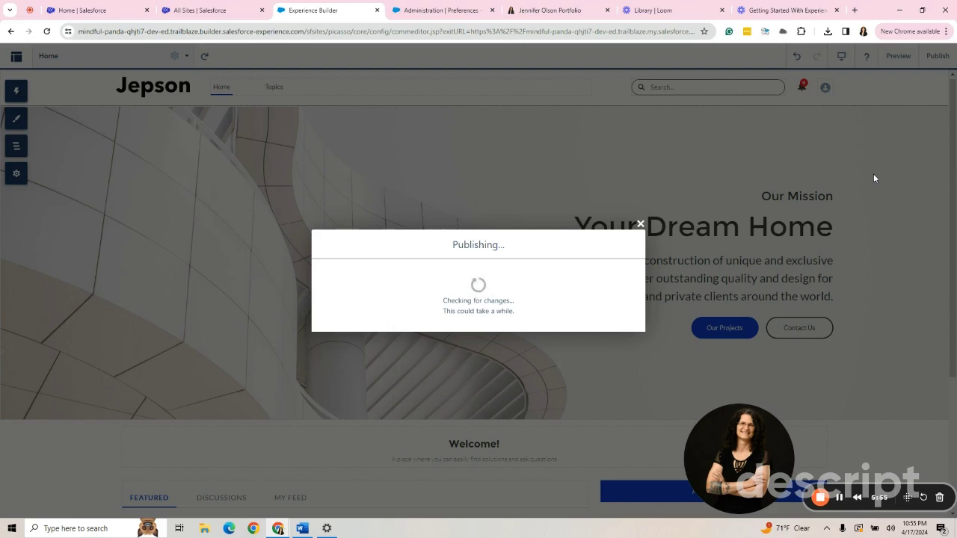
click(620, 322)
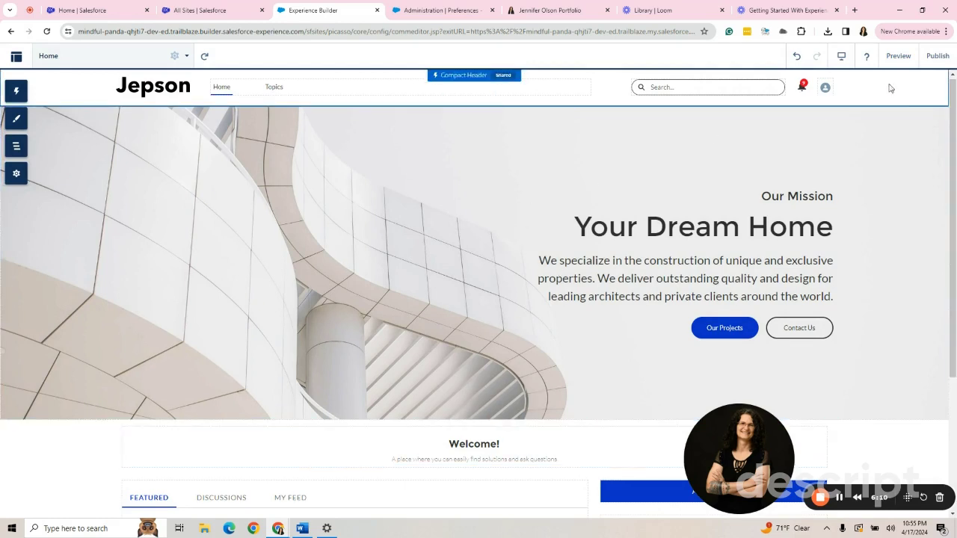
Step: Preview the Jepson Home page as a visitor and scroll past the Your Dream Home hero
click(896, 60)
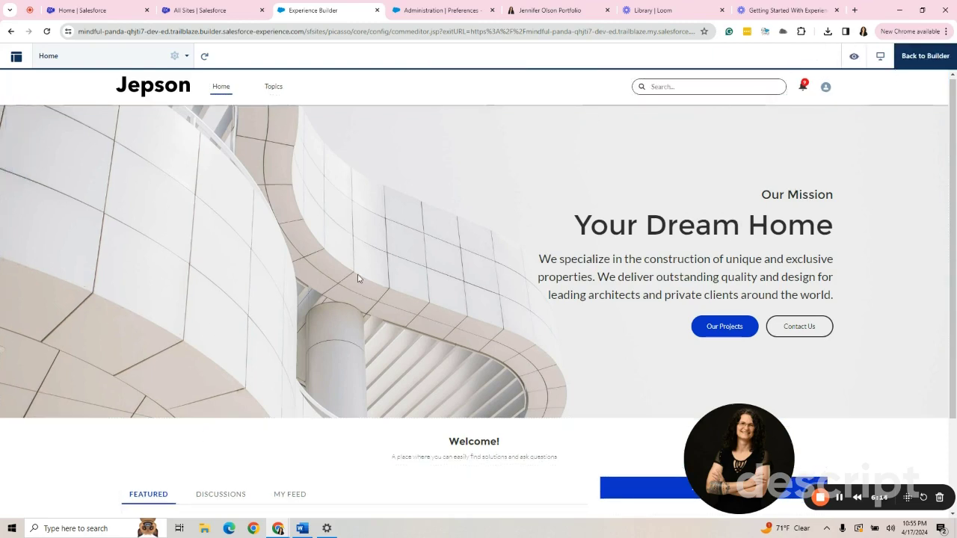
scroll(386, 221, down, 2)
scroll(387, 222, up, 2)
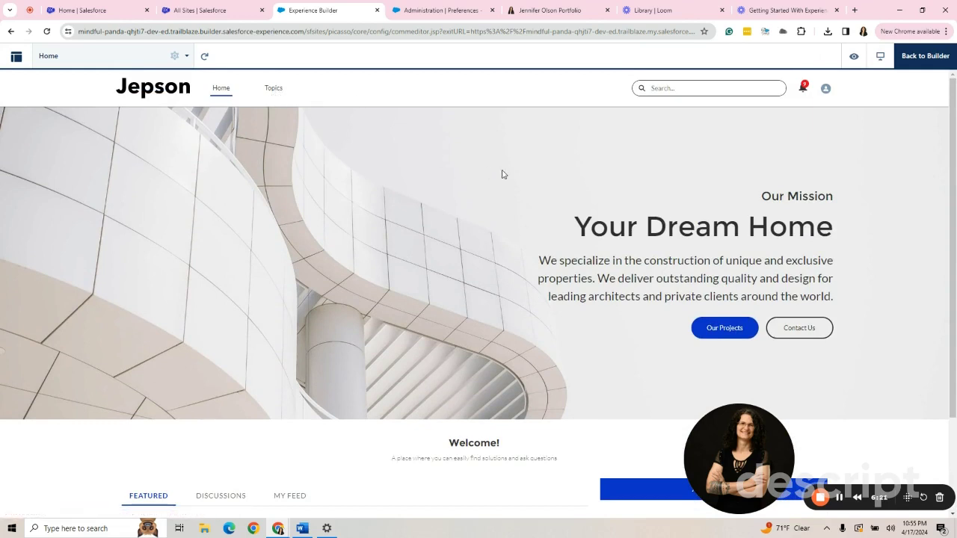
scroll(501, 175, down, 2)
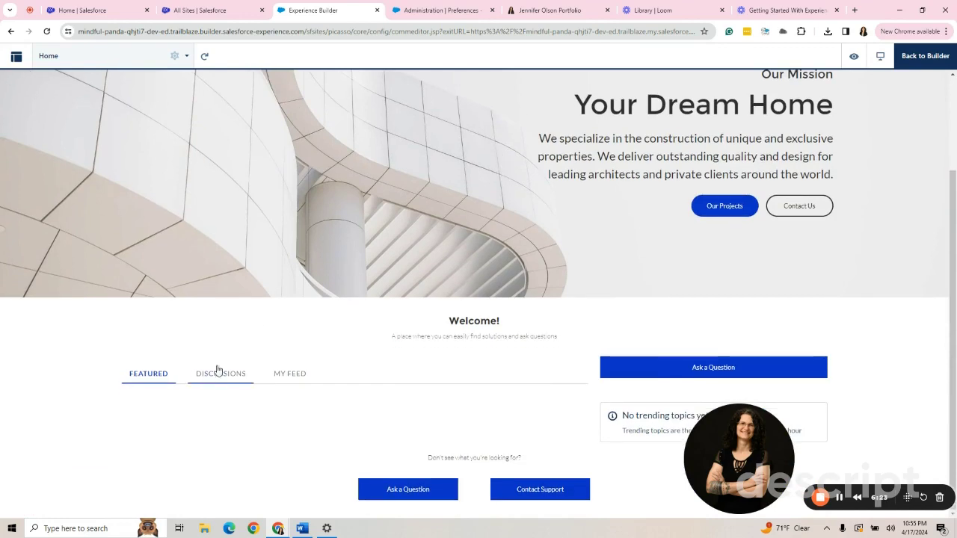
Step: Switch the Welcome section from Featured to its Discussions and My Feed tabs
click(220, 376)
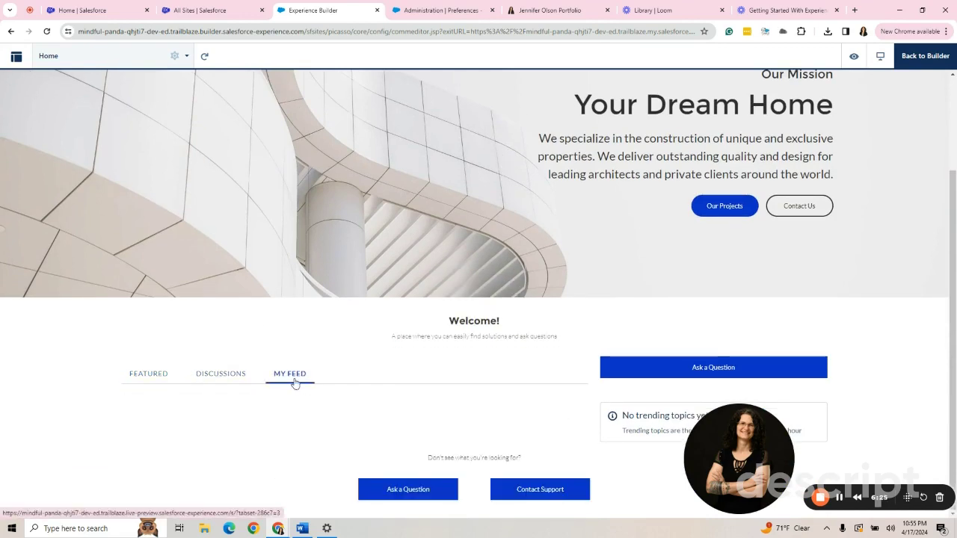
click(293, 381)
scroll(686, 155, up, 2)
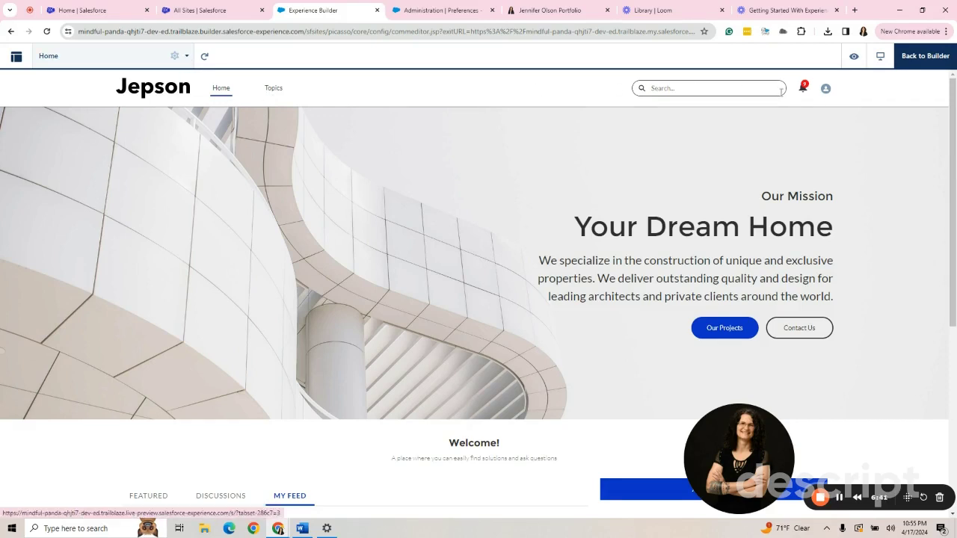
Step: Exit the preview, view the site's Login page, then switch back to the Home page
click(928, 66)
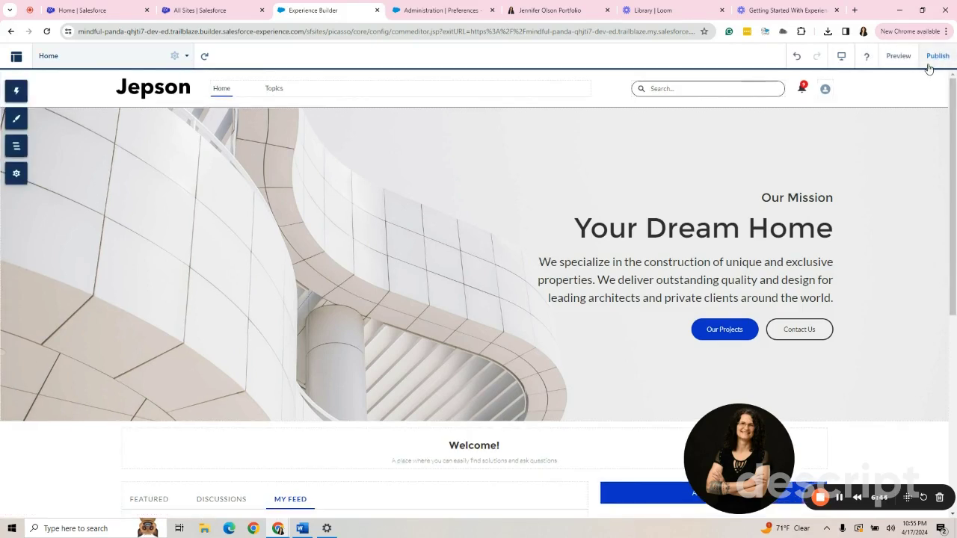
click(125, 54)
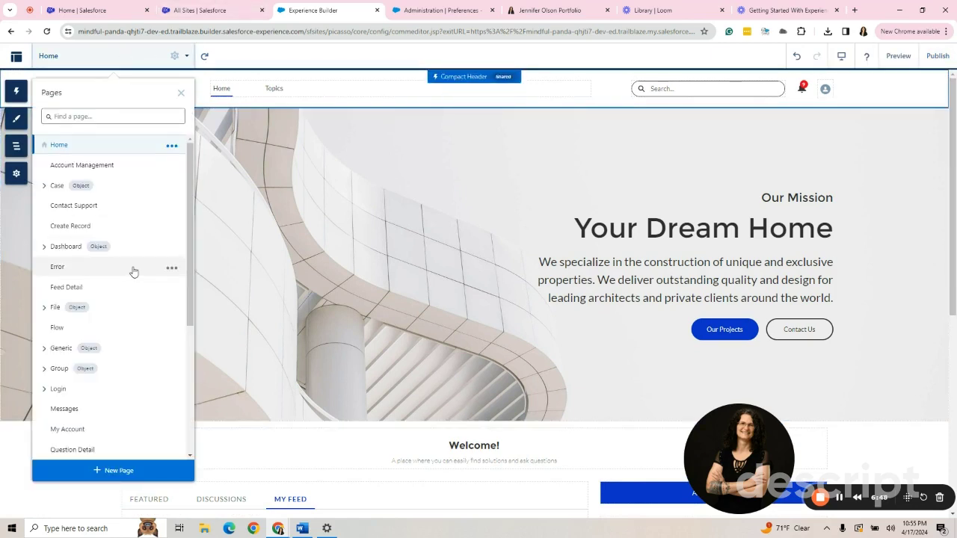
scroll(133, 272, down, 3)
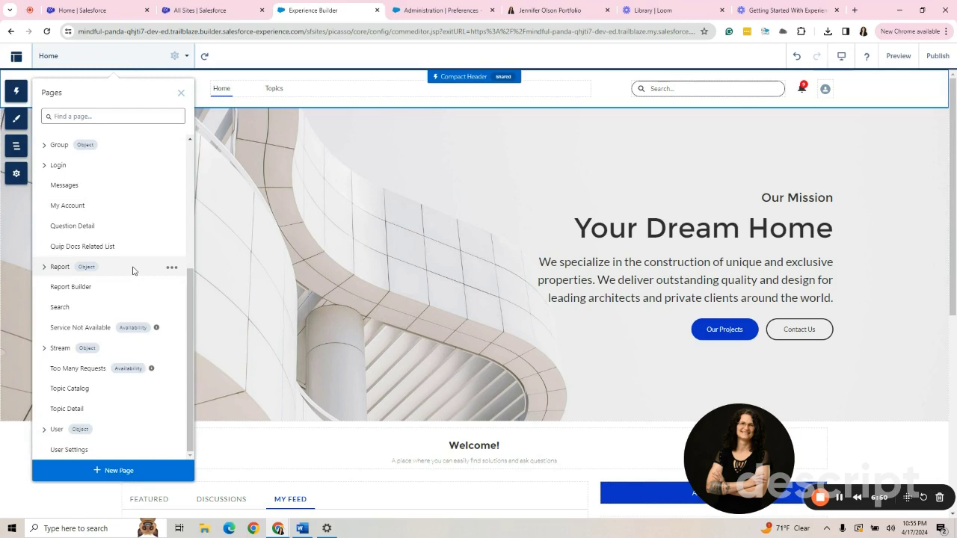
scroll(132, 269, up, 3)
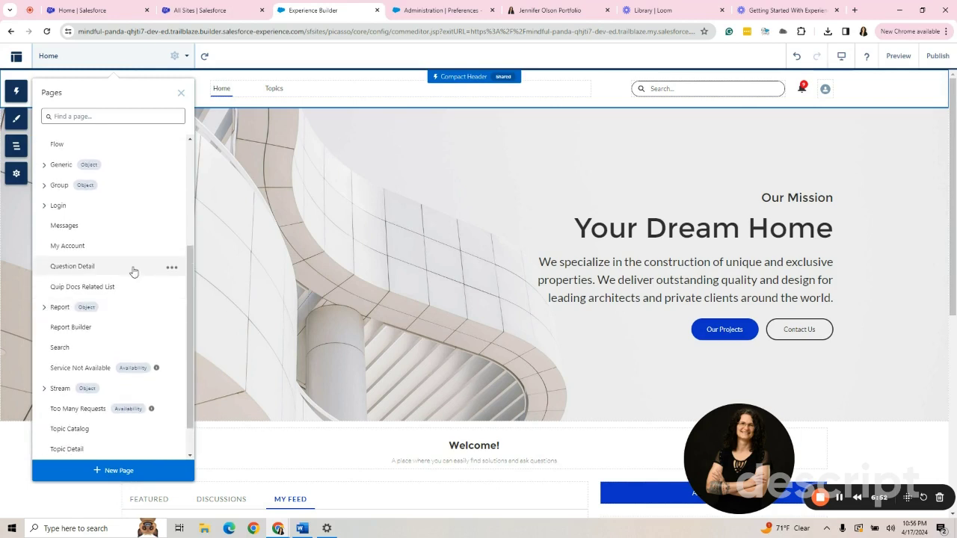
click(58, 286)
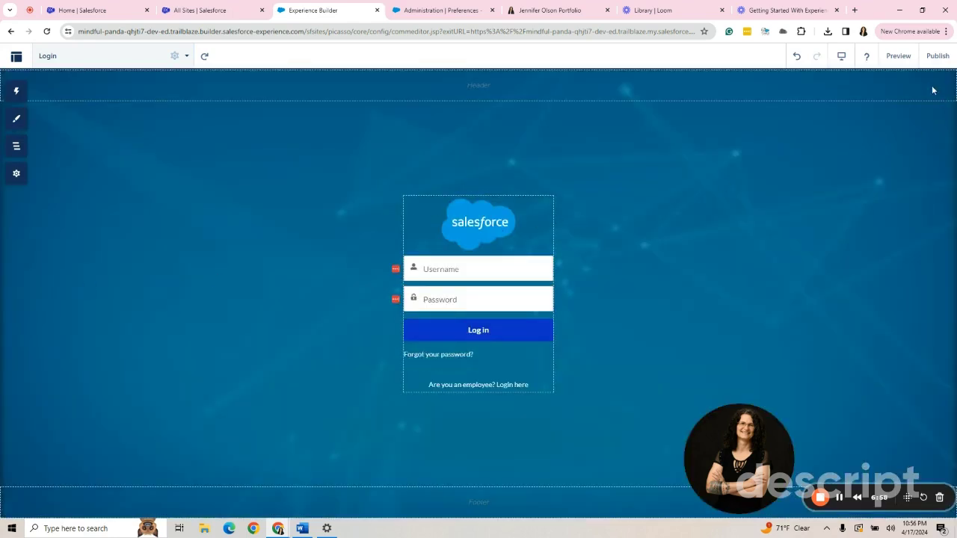
click(112, 56)
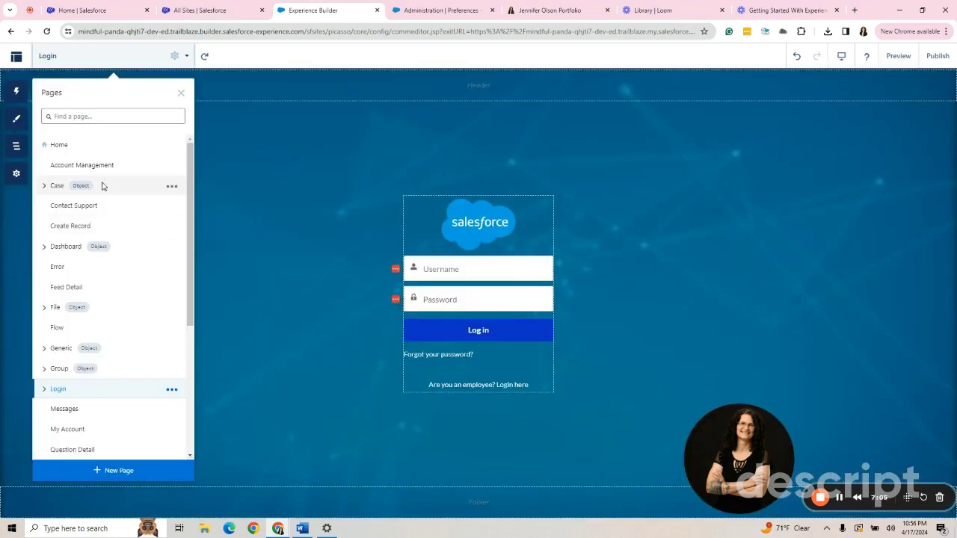
click(97, 145)
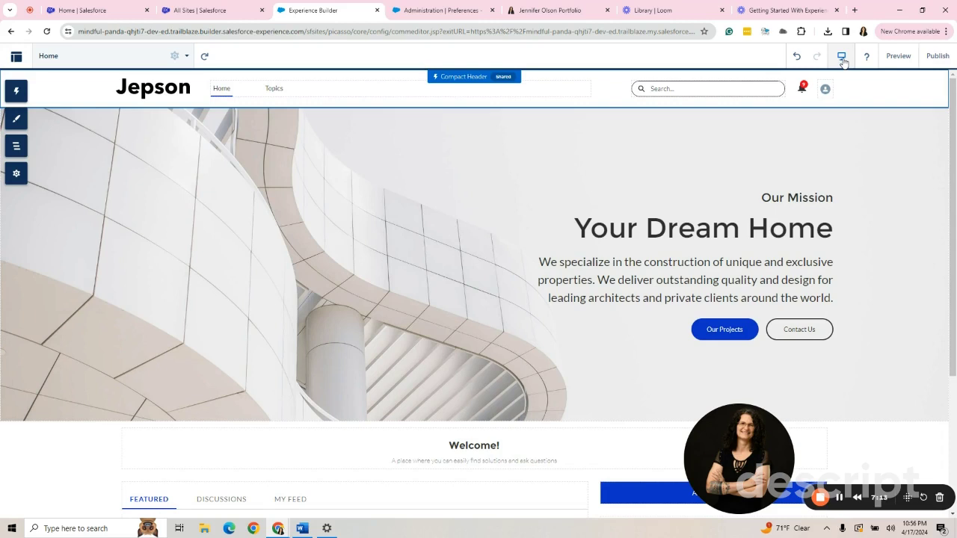
Step: Switch the View Mode to Tablet and scroll through the Home page at tablet width
click(842, 58)
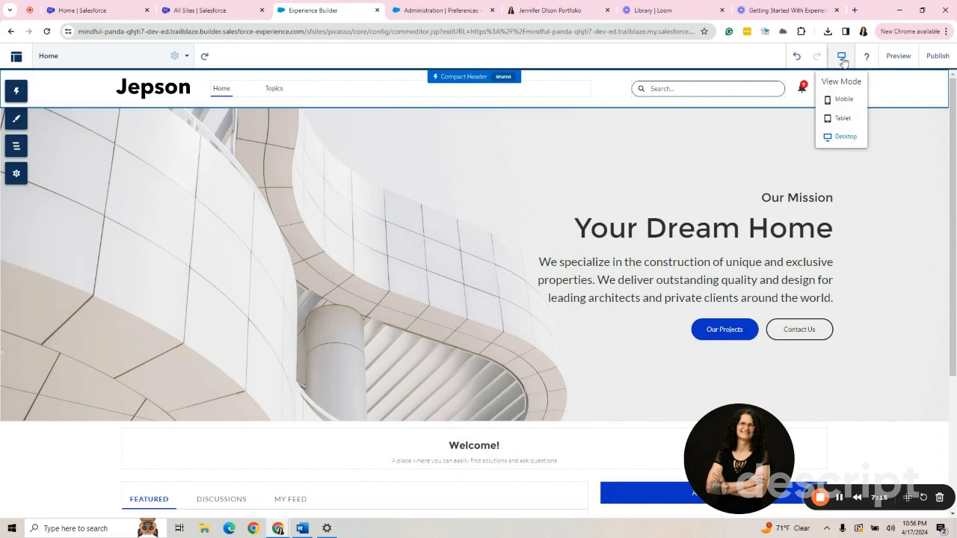
click(838, 118)
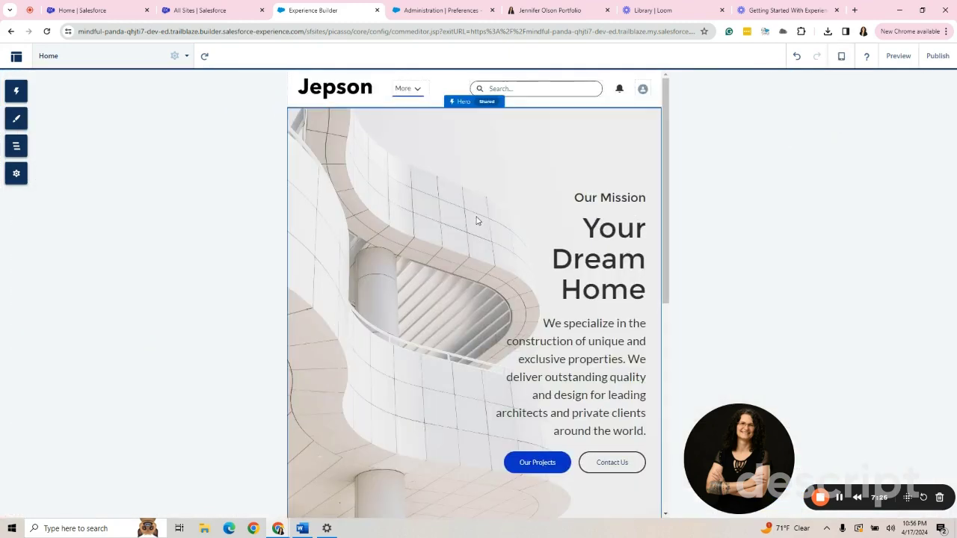
scroll(477, 220, down, 5)
scroll(483, 231, up, 5)
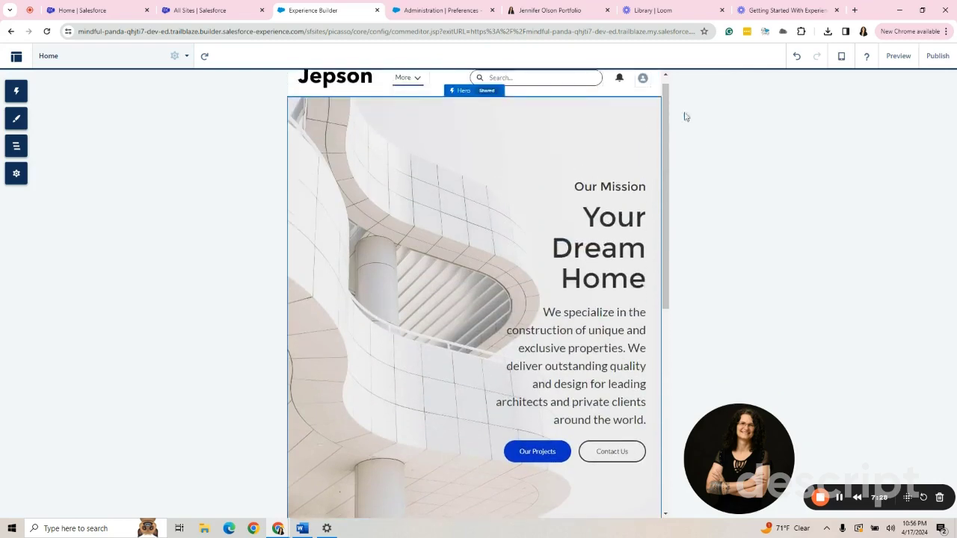
Step: Switch the View Mode to Mobile and dismiss the Mobile Workspace welcome dialog
click(841, 57)
click(838, 137)
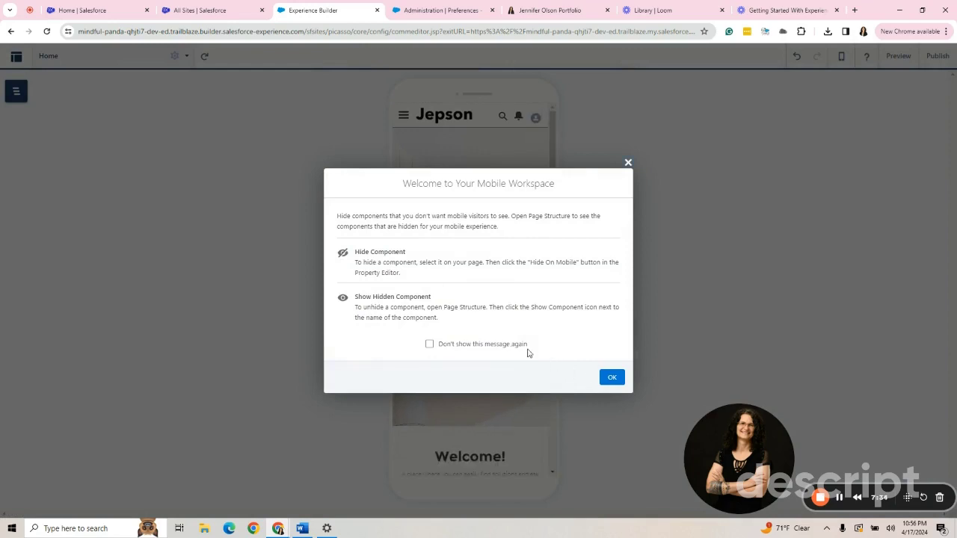
click(612, 377)
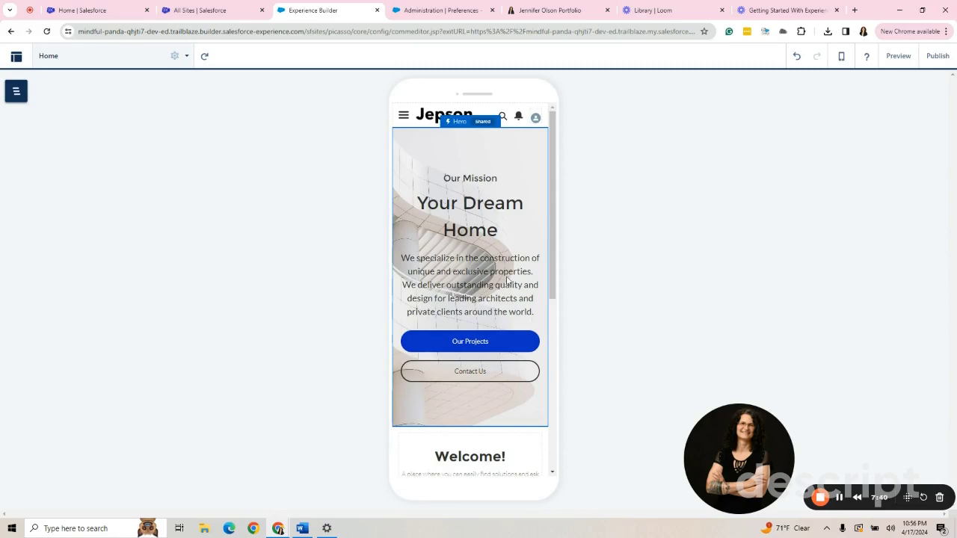
scroll(496, 288, down, 5)
scroll(495, 289, up, 5)
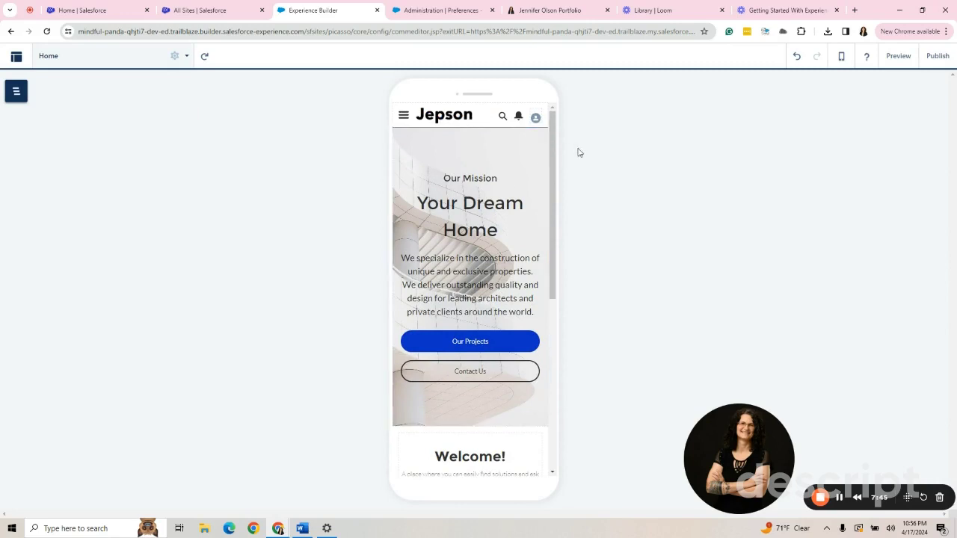
Step: Preview the mobile site and choose Home from its hamburger navigation menu
click(898, 56)
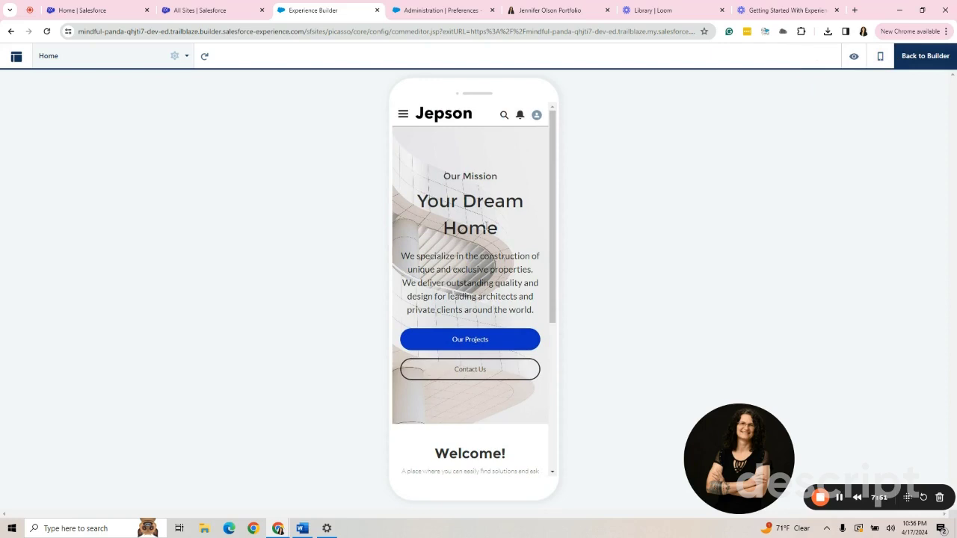
scroll(448, 297, down, 4)
scroll(449, 296, up, 4)
click(402, 118)
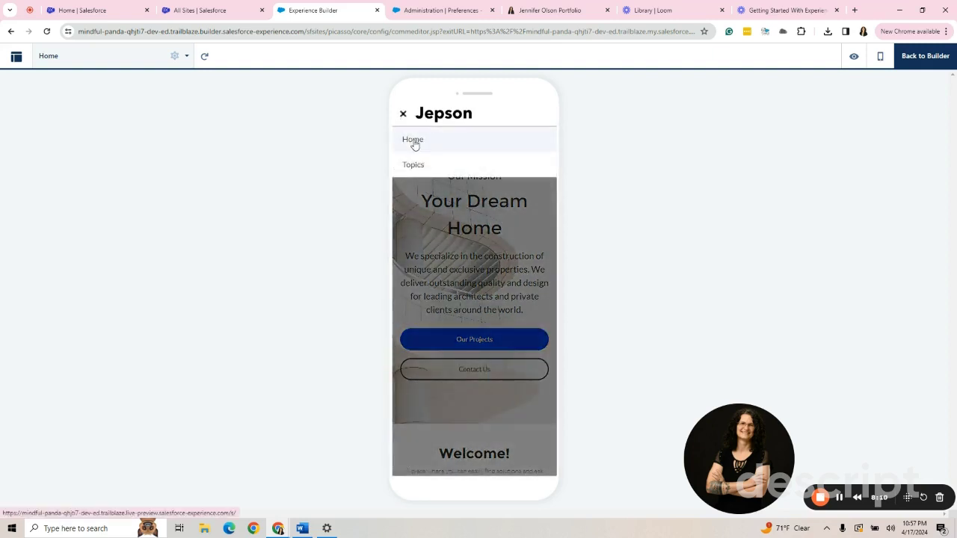
click(413, 141)
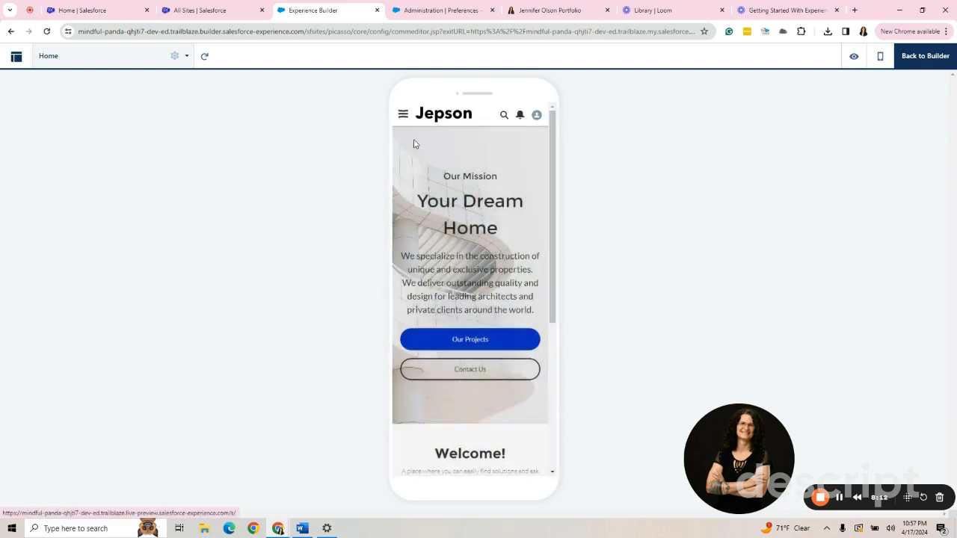
Step: Return to the builder and set the View Mode back to Desktop
click(923, 55)
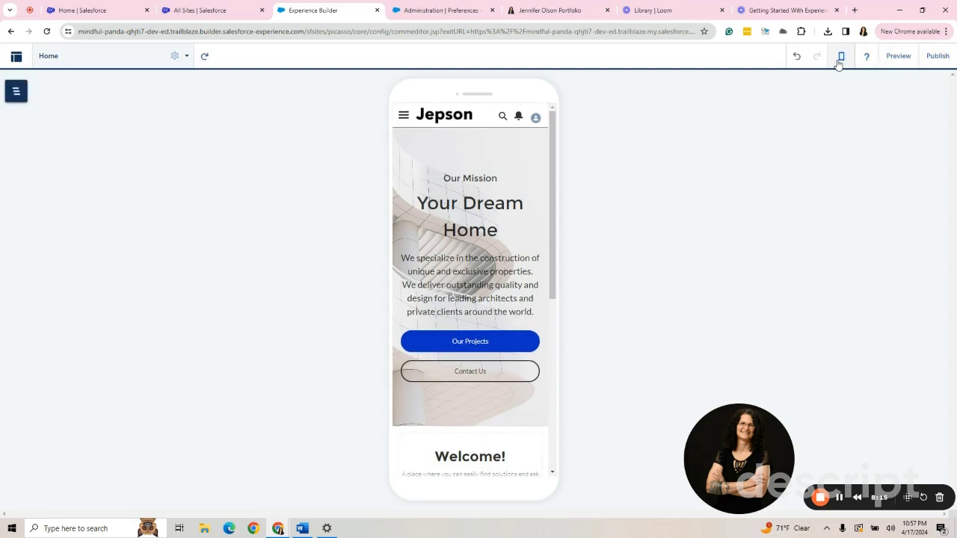
click(844, 60)
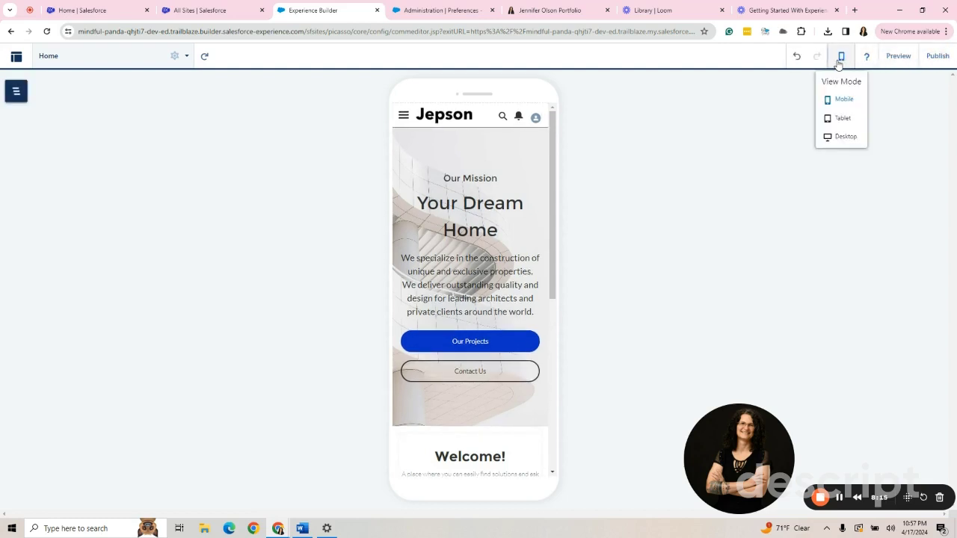
click(844, 136)
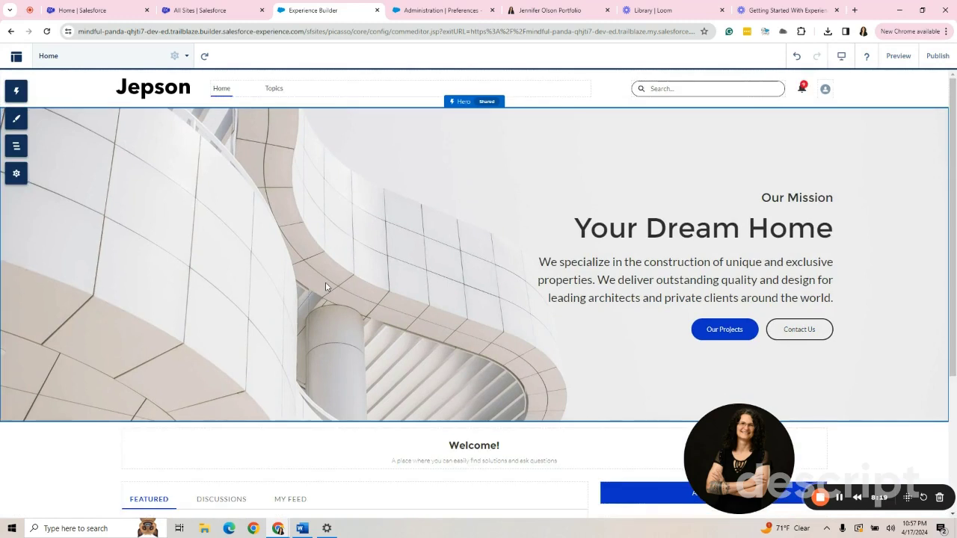